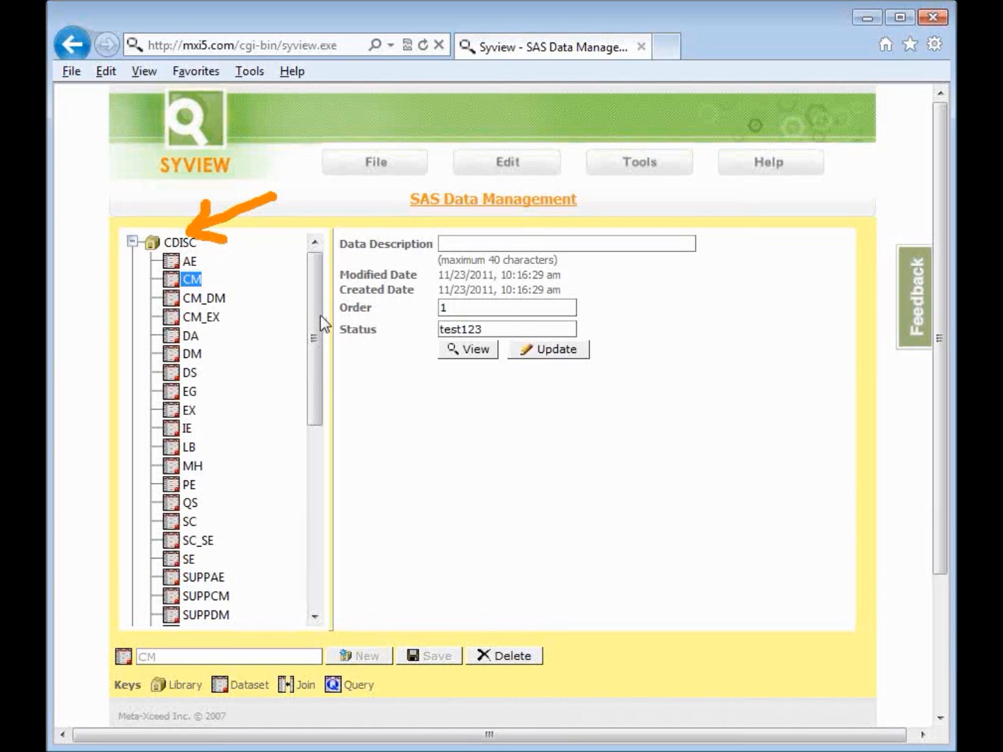
Step: Browse the datasets of the CDISC library and display the AE dataset's properties
mouse_move(215, 258)
mouse_down()
mouse_move(266, 353)
mouse_move(242, 490)
mouse_up()
mouse_move(322, 289)
mouse_down()
mouse_move(254, 316)
mouse_move(301, 324)
mouse_move(320, 394)
mouse_move(321, 537)
mouse_move(137, 634)
mouse_up()
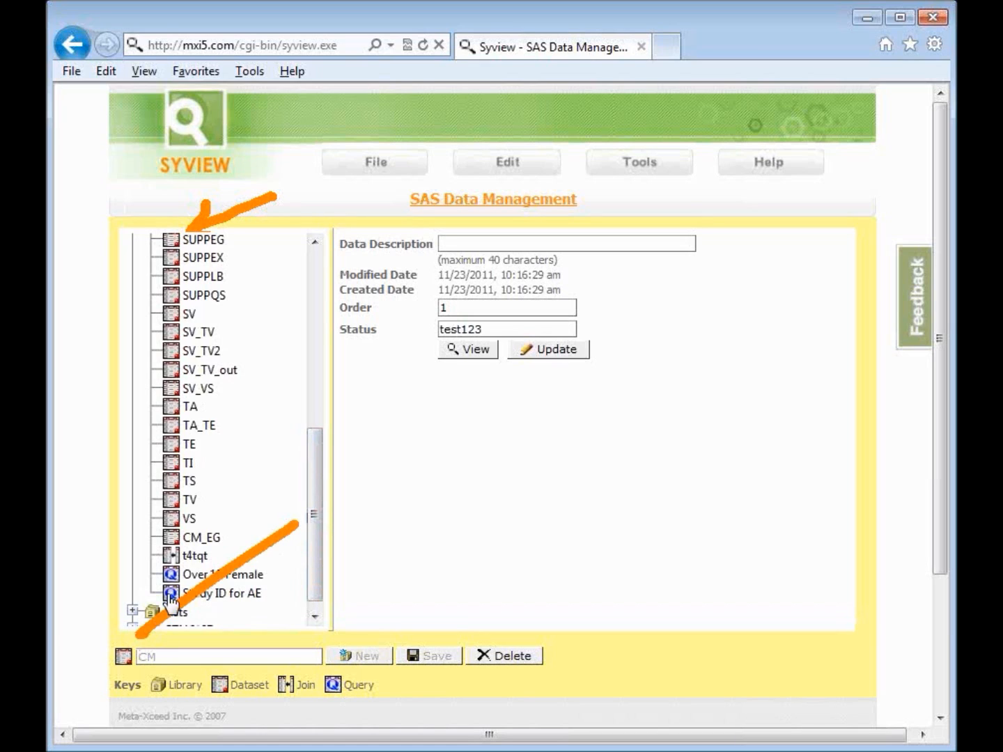
click(134, 610)
mouse_move(311, 498)
mouse_down()
mouse_move(320, 539)
mouse_move(226, 281)
mouse_up()
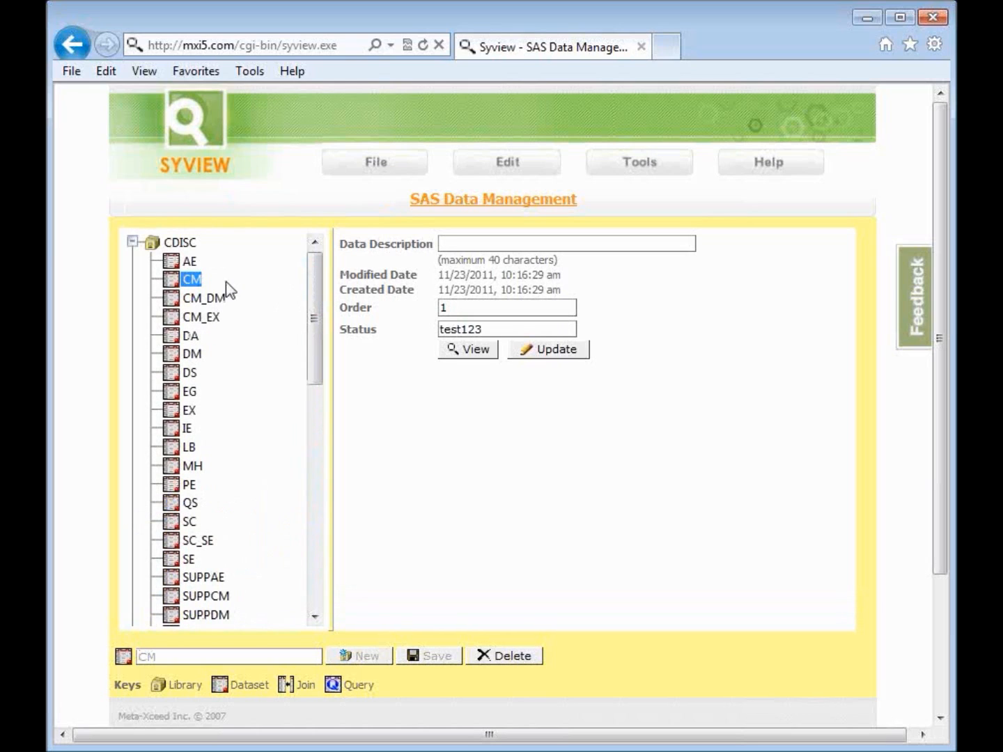
mouse_move(270, 238)
mouse_down()
mouse_move(231, 240)
mouse_move(254, 260)
mouse_up()
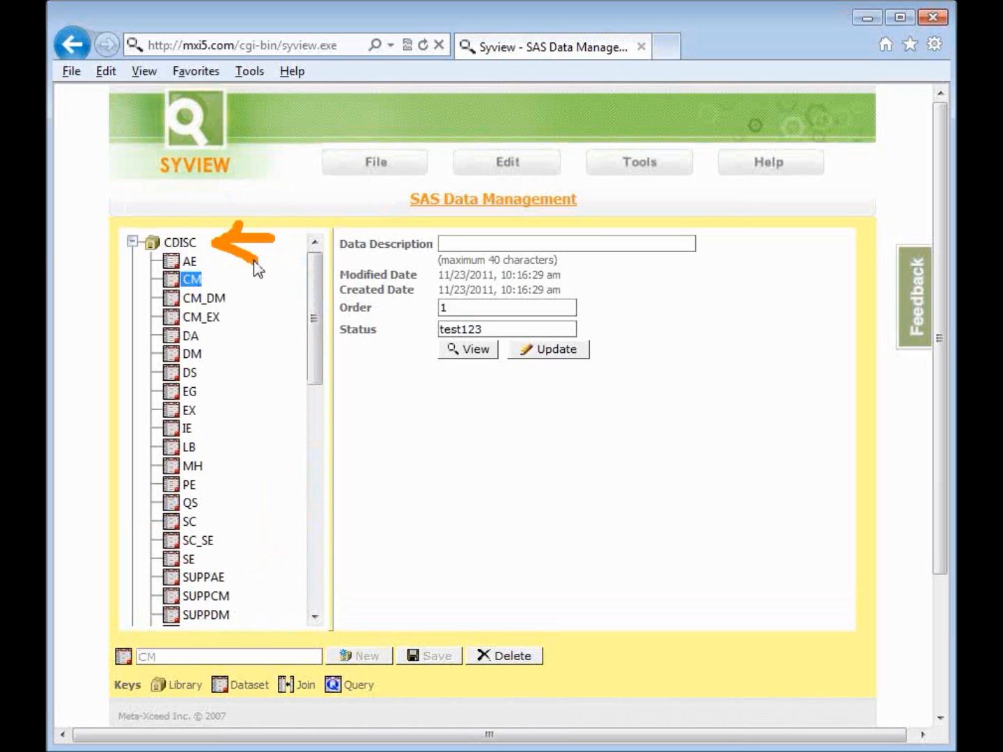
click(191, 263)
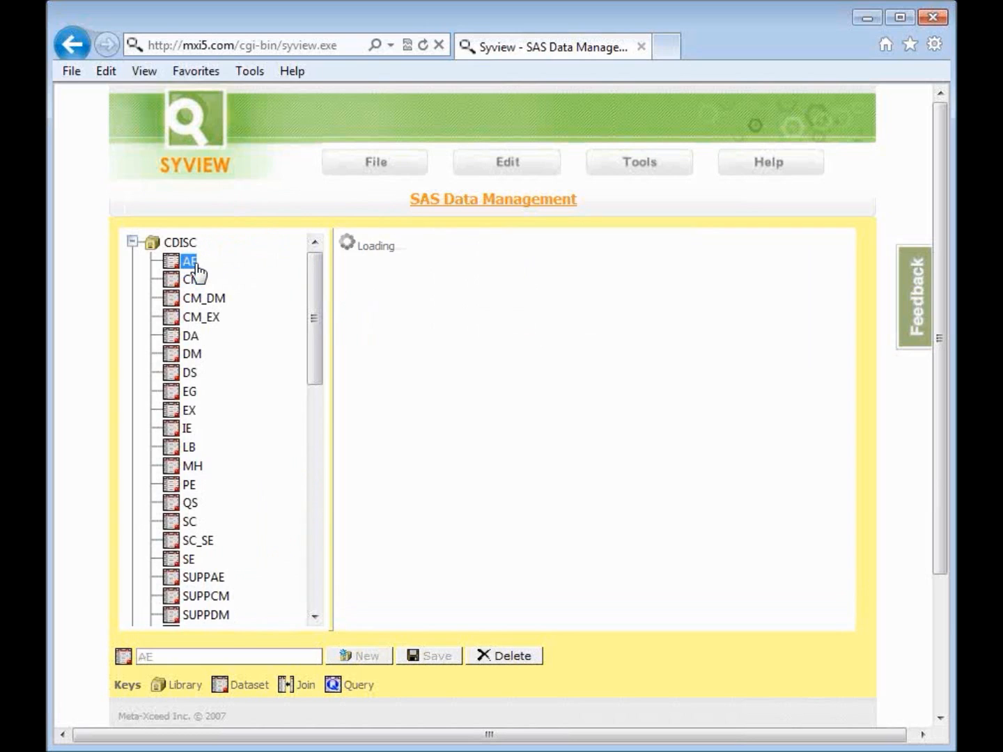
drag(249, 221, 195, 246)
mouse_move(204, 224)
mouse_down()
mouse_move(195, 252)
mouse_move(217, 253)
mouse_up()
mouse_move(733, 207)
mouse_down()
mouse_move(791, 316)
mouse_move(726, 363)
mouse_up()
drag(855, 273, 794, 306)
drag(794, 306, 816, 311)
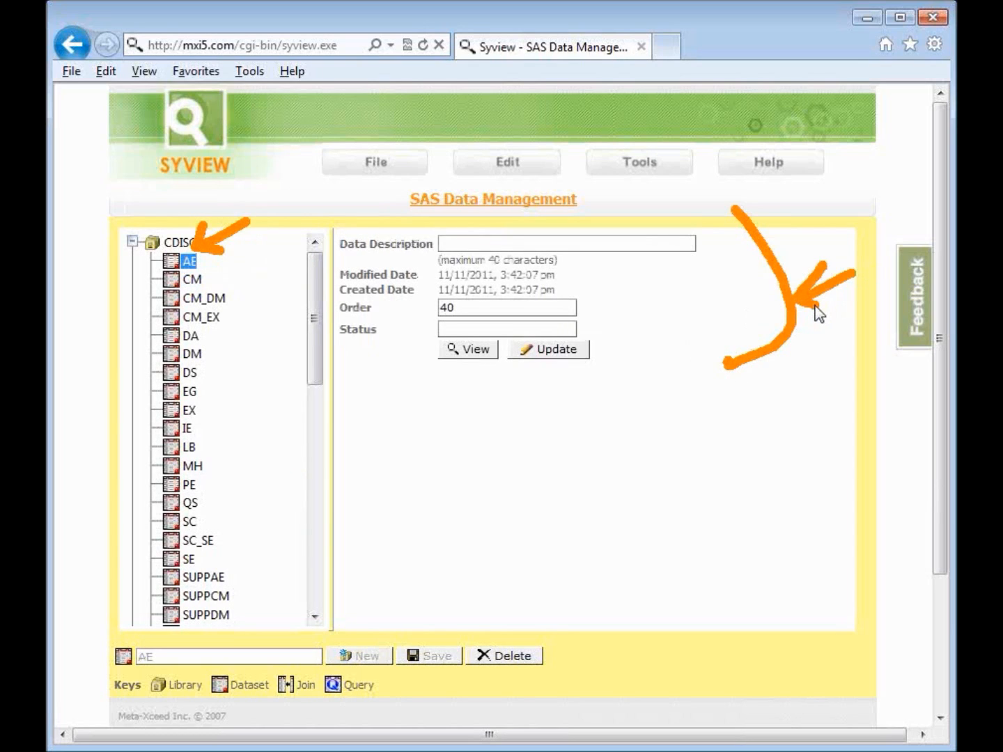
Step: Select the CM dataset in the CDISC library and display its properties
click(195, 279)
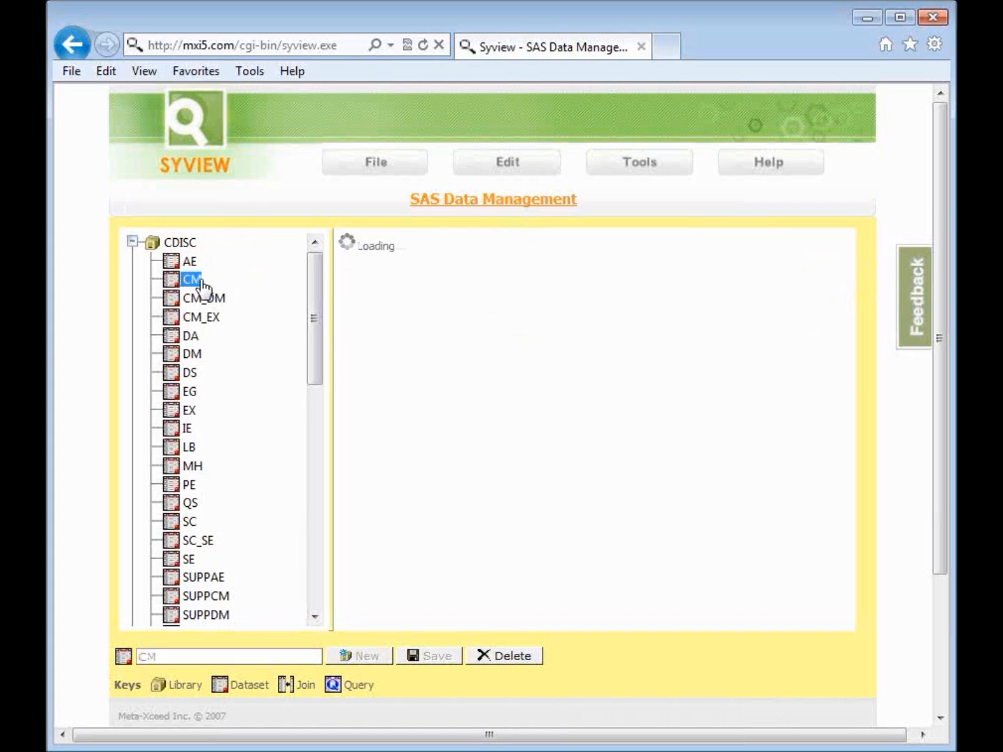
drag(205, 255, 210, 289)
mouse_move(280, 273)
mouse_down()
mouse_move(225, 282)
mouse_move(235, 289)
mouse_up()
mouse_move(712, 213)
mouse_down()
mouse_move(728, 244)
mouse_move(688, 380)
mouse_up()
drag(825, 282, 766, 301)
drag(780, 276, 771, 300)
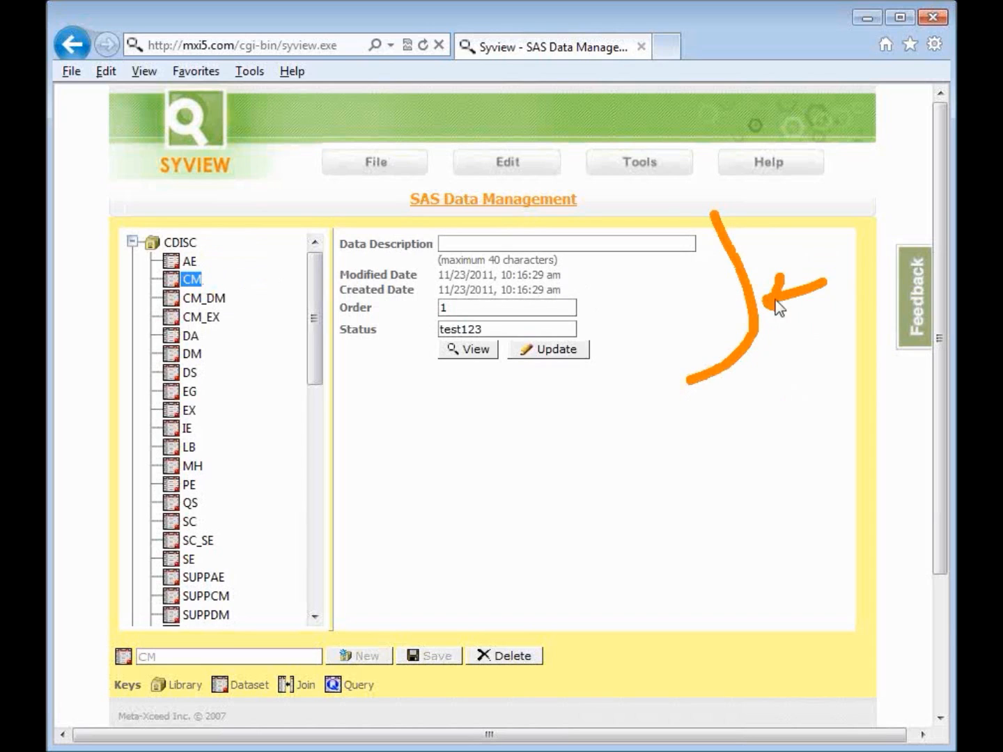
Step: Start a query on the CM dataset and set the first criterion to (usubjid) Unique Subject Identifier with the among operator
click(656, 160)
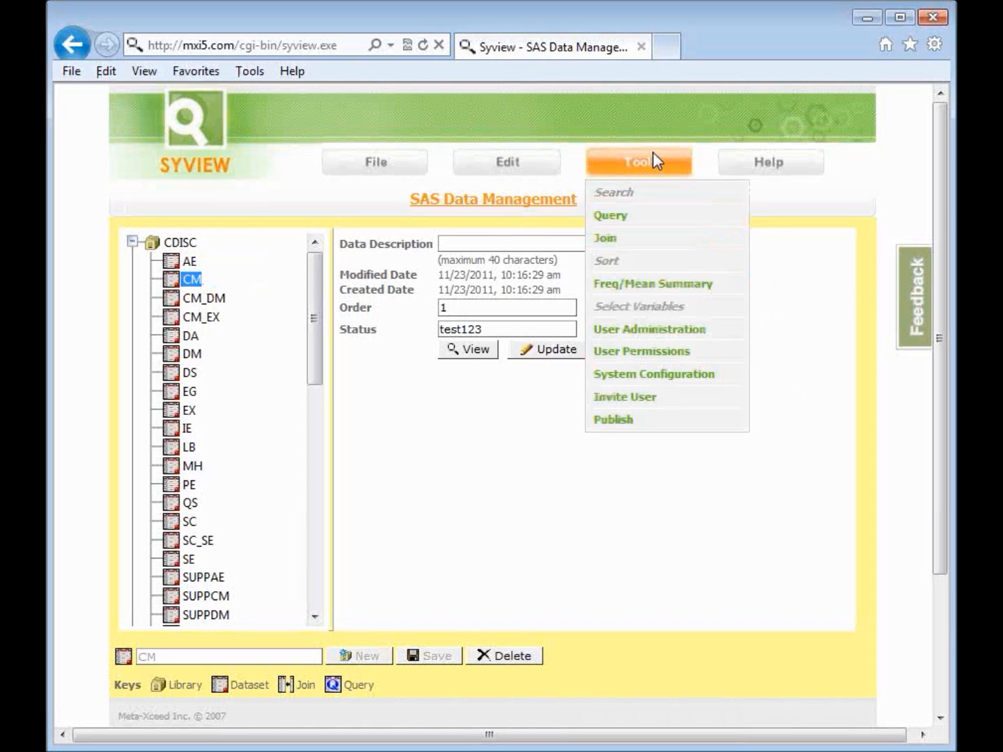
click(637, 215)
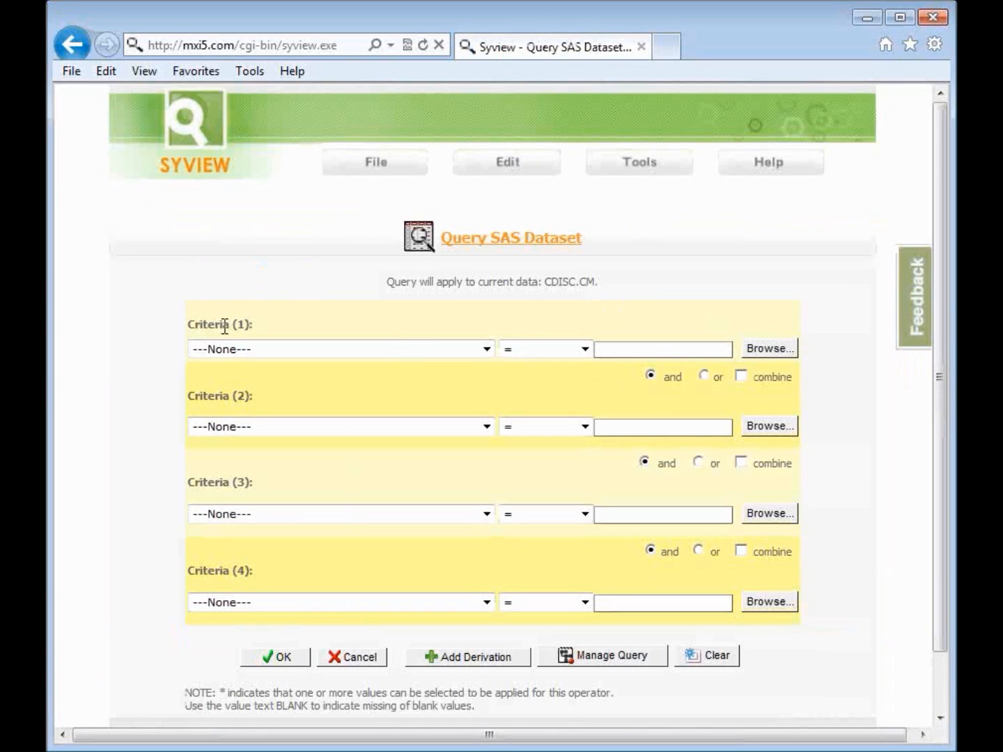
mouse_move(249, 279)
mouse_down()
mouse_move(143, 452)
mouse_move(139, 637)
mouse_move(167, 613)
mouse_up()
drag(73, 470, 126, 467)
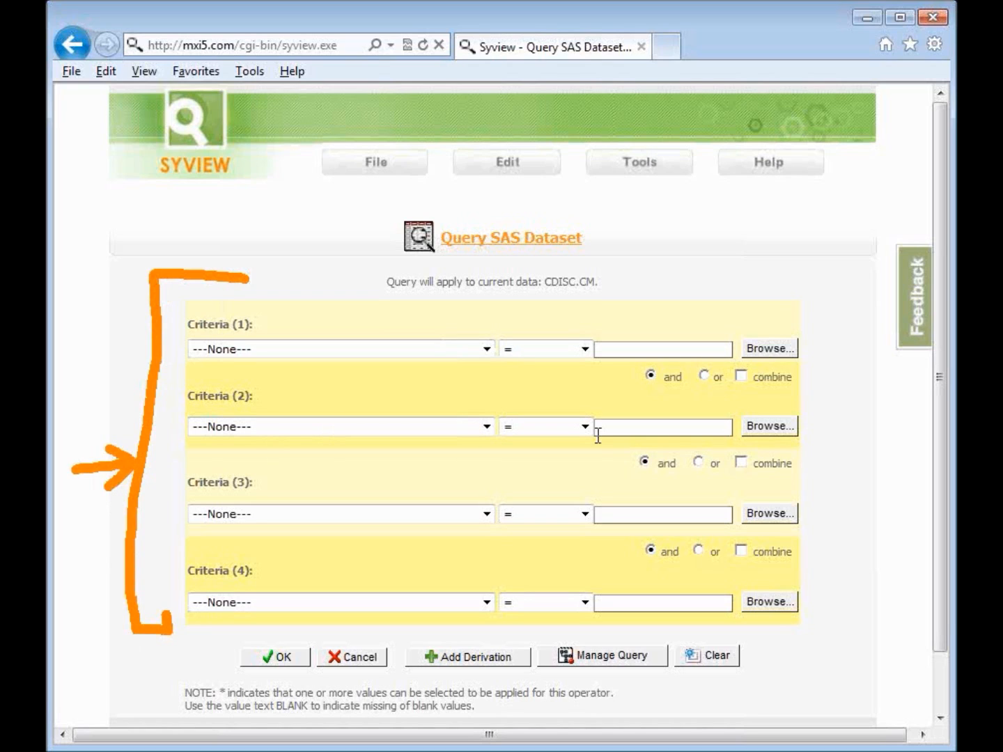
click(486, 350)
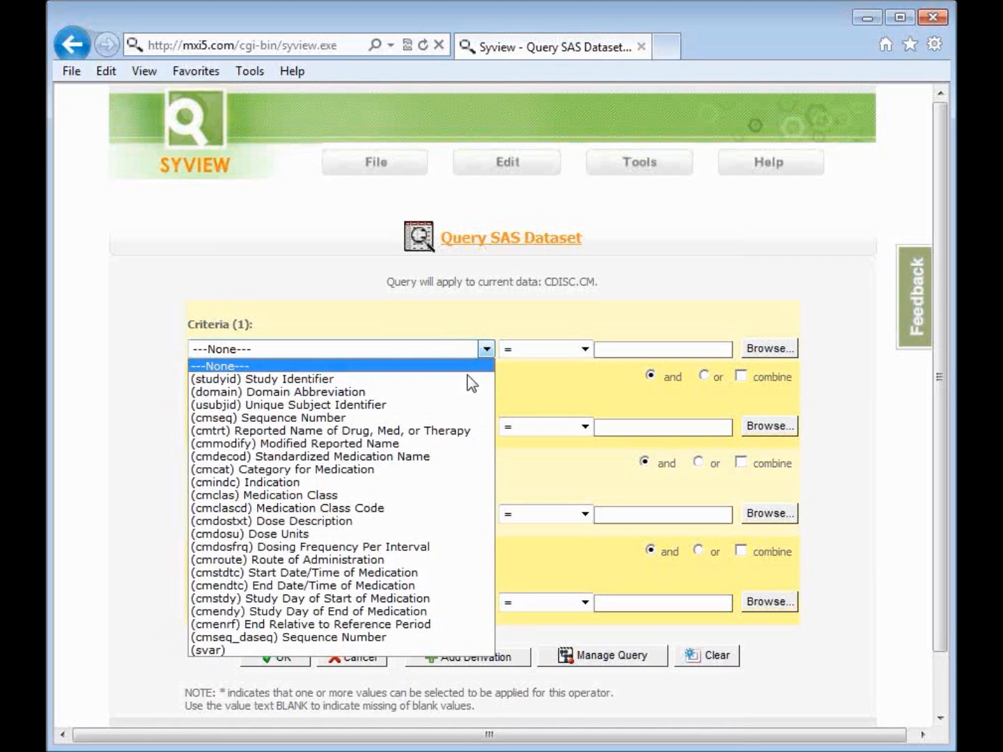
click(464, 405)
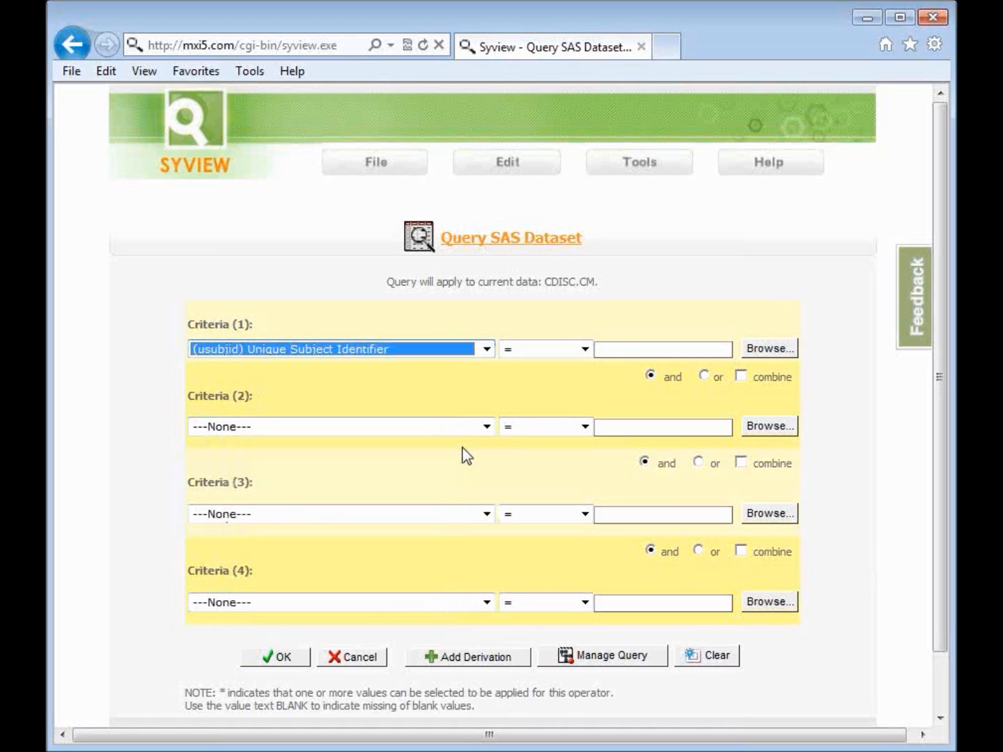
click(584, 349)
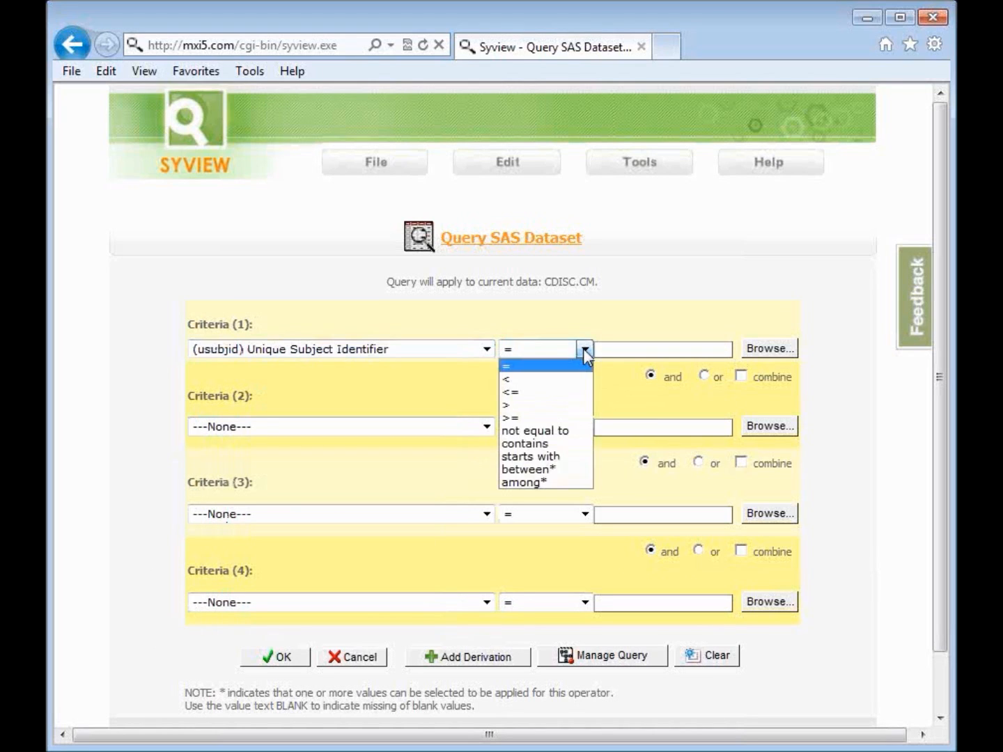
click(548, 482)
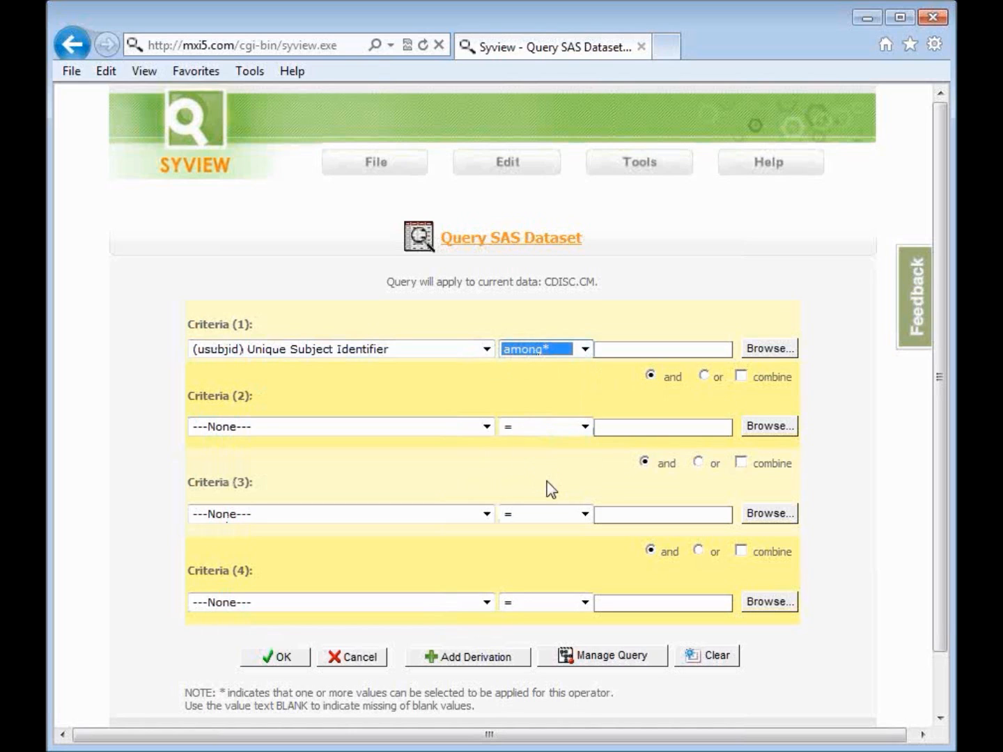
Step: Pick CDISC01.100014, CDISC01.200002 and CDISC01.200005 as the values of the first criterion
click(768, 350)
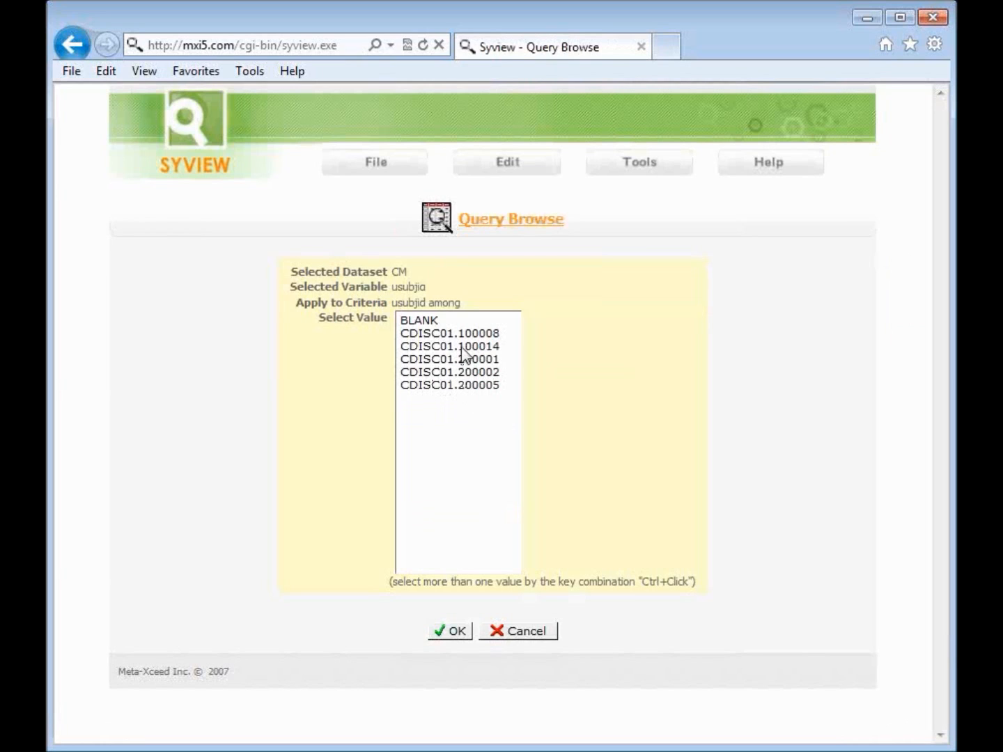
click(462, 347)
ctrl+click(460, 373)
ctrl+click(460, 385)
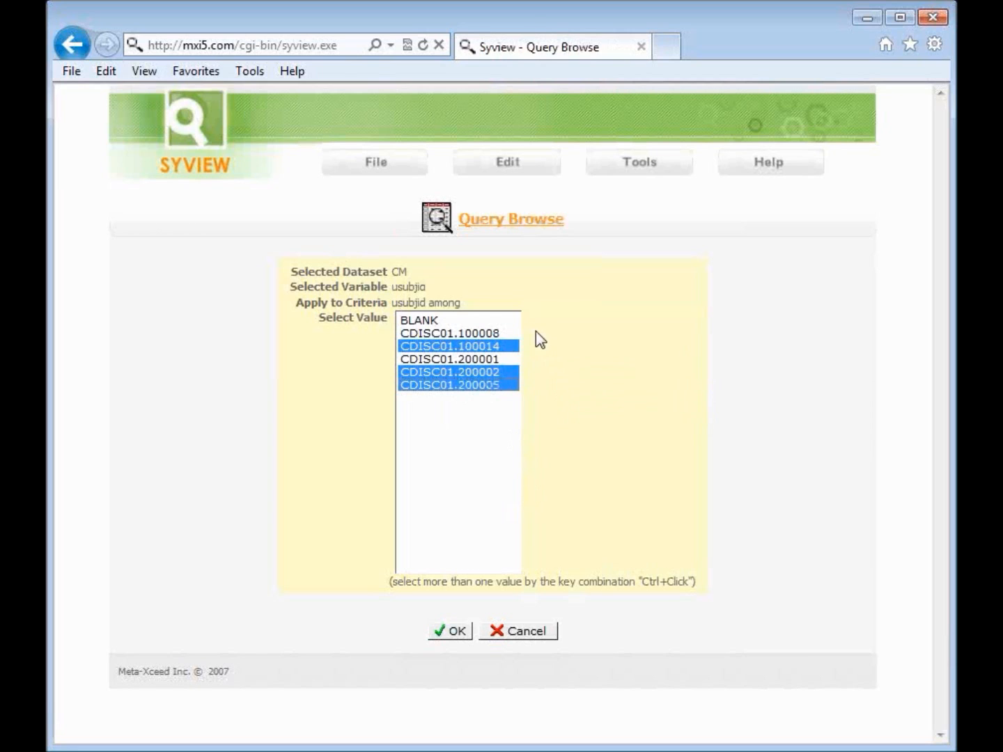
drag(533, 329, 556, 411)
mouse_move(630, 366)
mouse_down()
mouse_move(601, 353)
mouse_move(604, 391)
mouse_up()
click(454, 631)
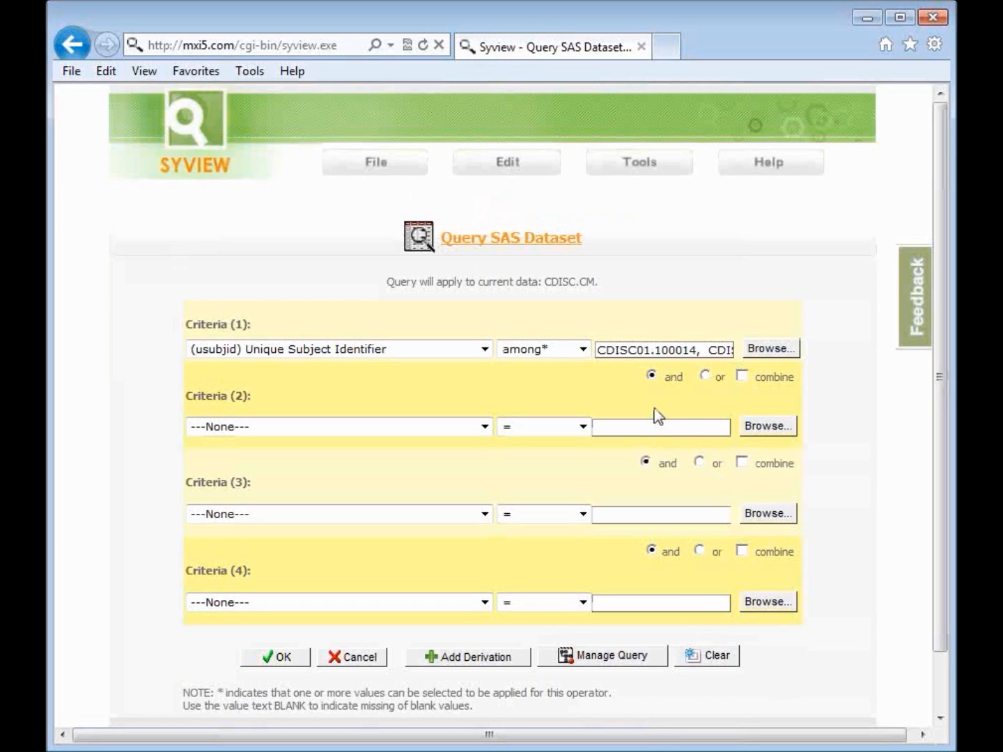
Step: Review the variable, operator and values defined in the first criterion
drag(696, 349, 606, 352)
click(689, 362)
drag(704, 323, 745, 257)
drag(701, 292, 738, 321)
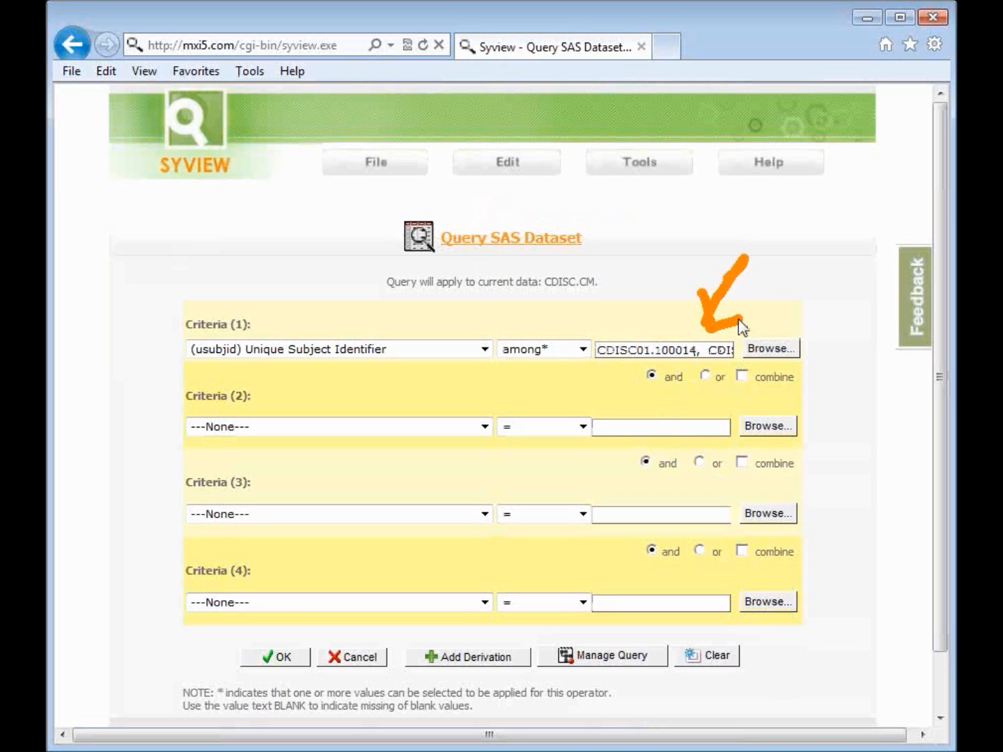
key(ctrl+plus)
key(ctrl+plus)
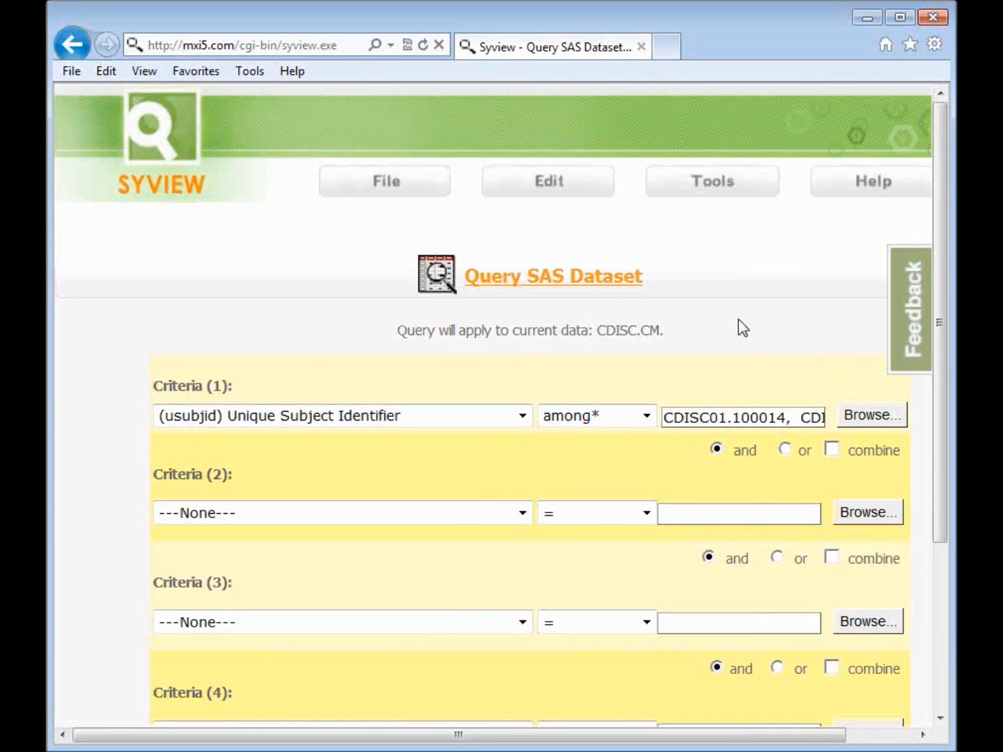
mouse_move(90, 445)
mouse_down()
mouse_move(90, 454)
mouse_move(414, 435)
mouse_up()
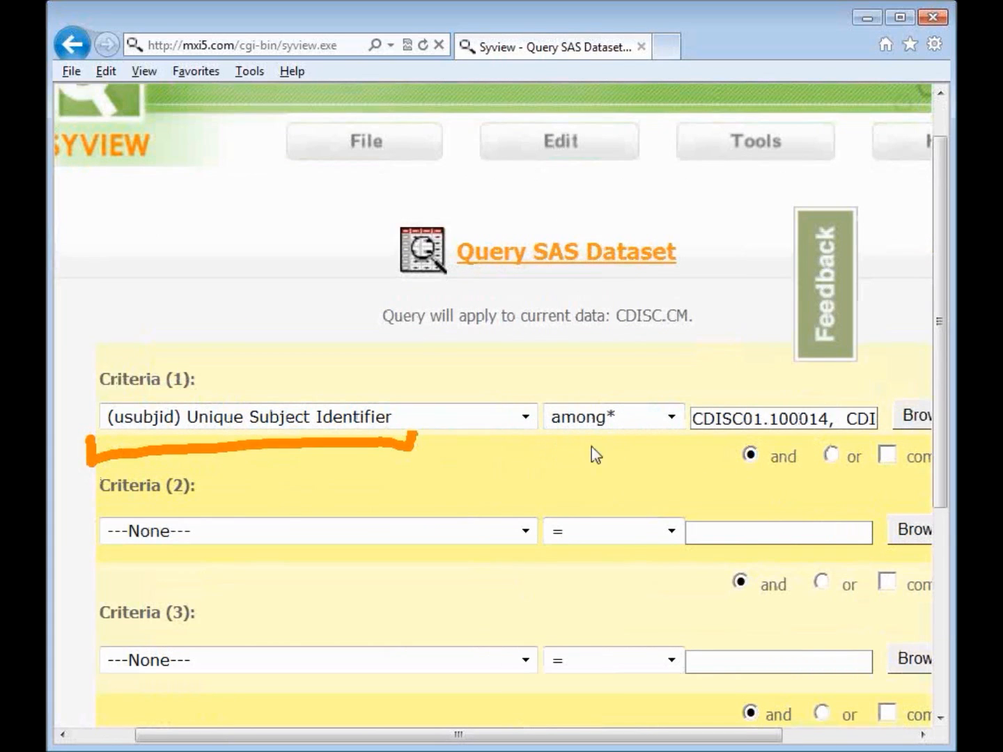
drag(540, 445, 611, 458)
drag(706, 390, 851, 375)
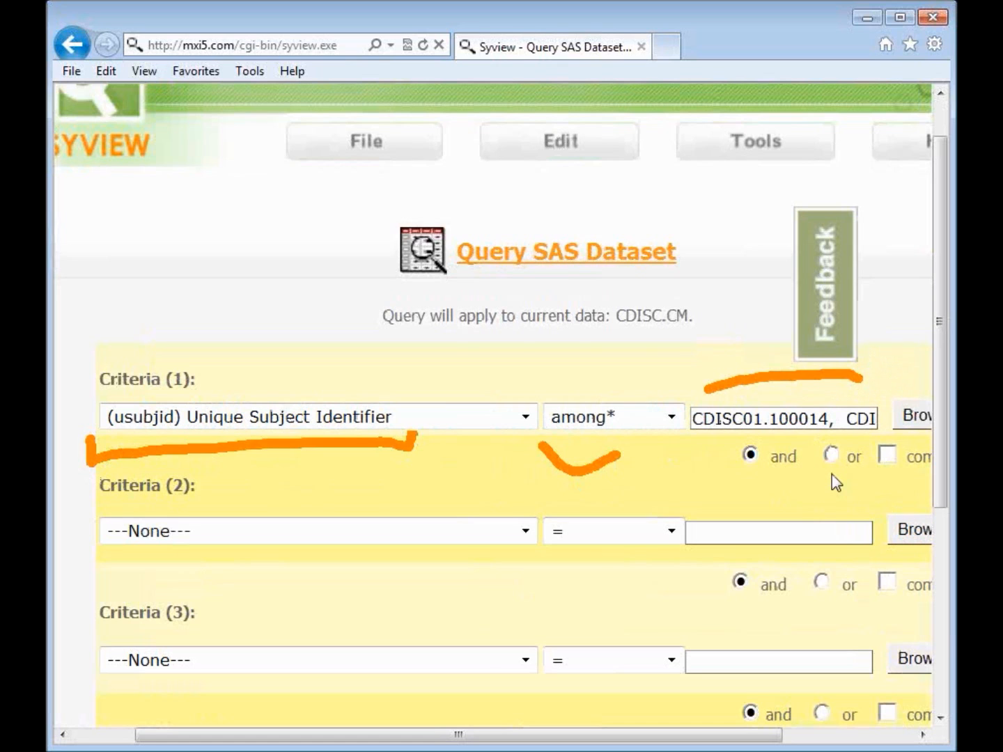
key(ctrl+0)
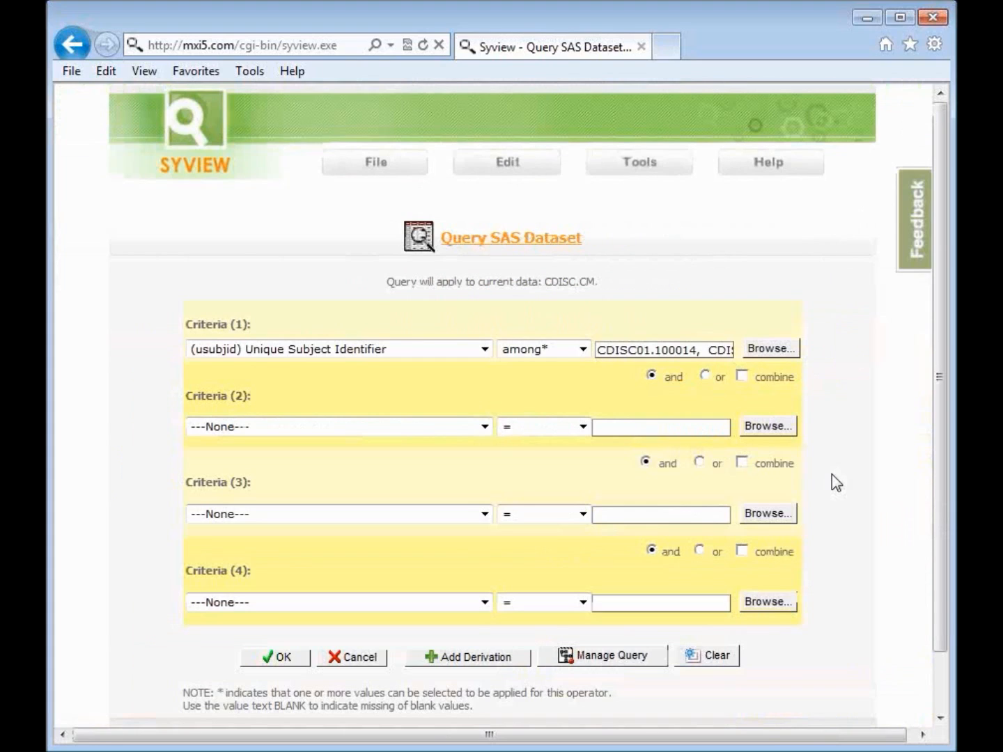
Step: Run the query and examine the results' criteria, source dataset and total observations
click(279, 662)
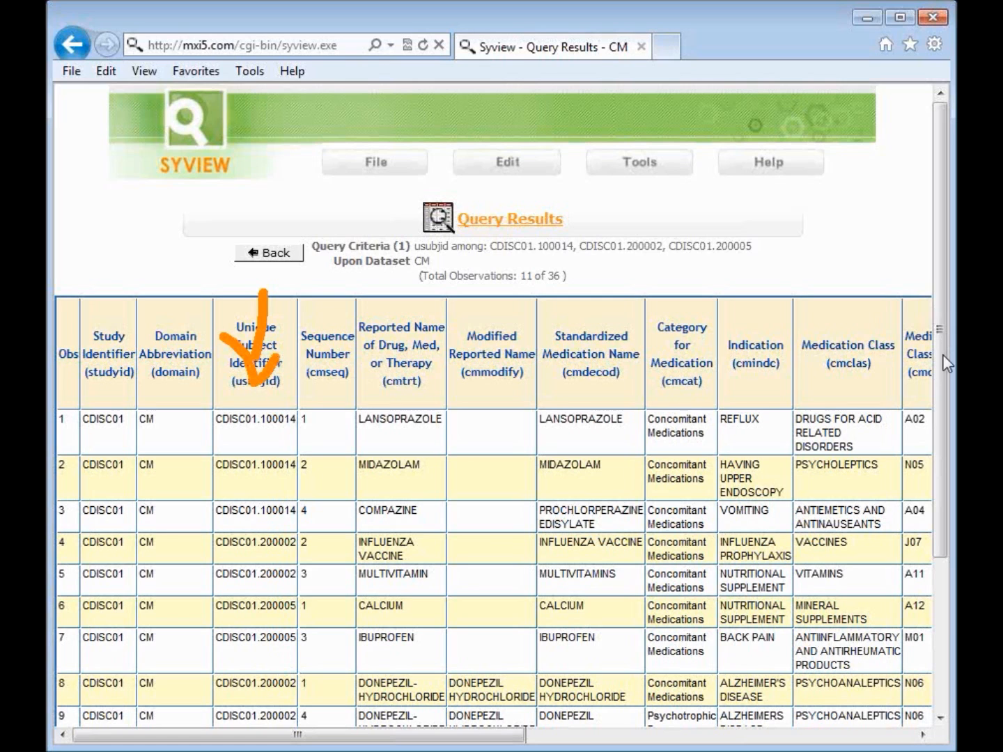
click(940, 580)
scroll(940, 580, up, 3)
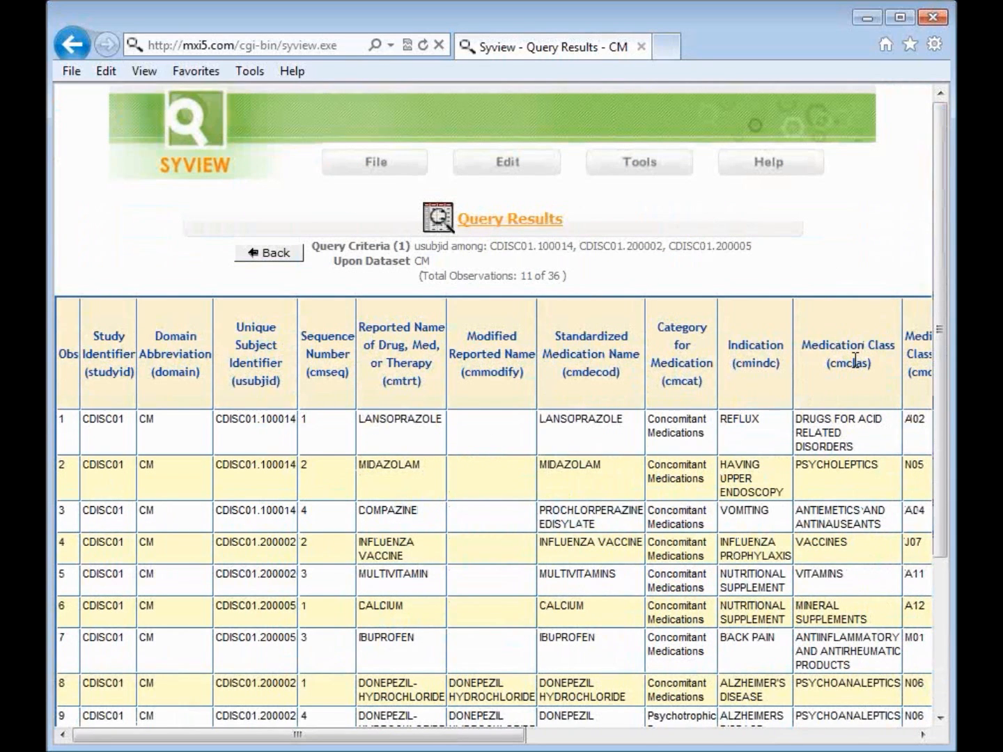
key(ctrl+plus)
key(ctrl+plus)
key(ctrl+plus)
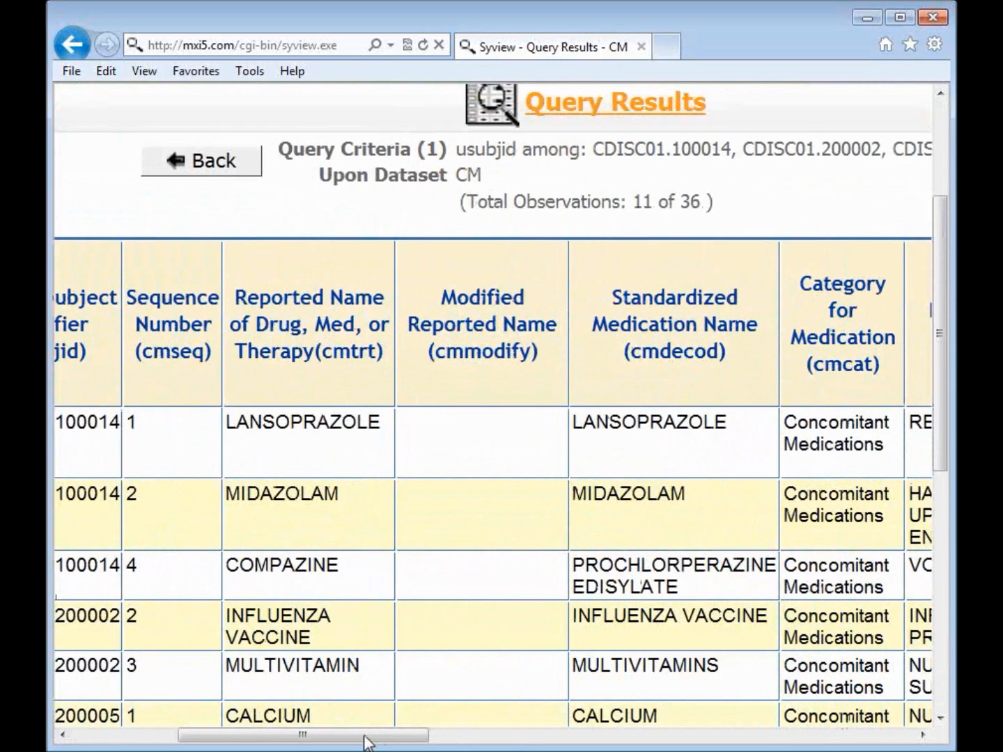
drag(366, 740, 430, 740)
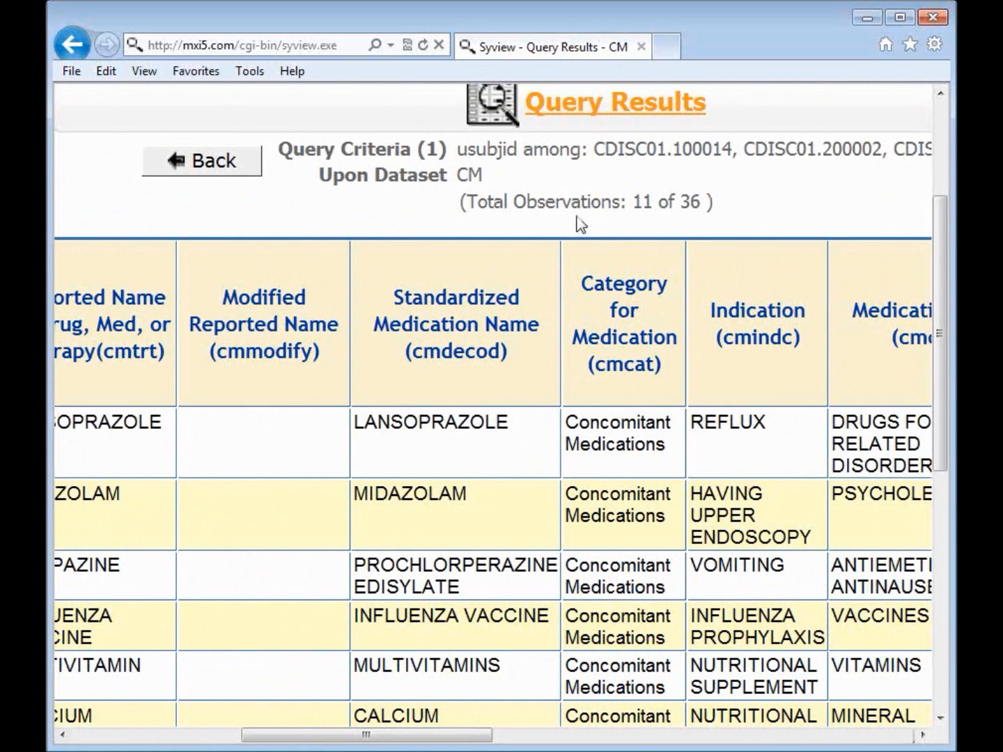
mouse_move(585, 186)
mouse_down()
mouse_move(512, 179)
mouse_move(541, 195)
mouse_up()
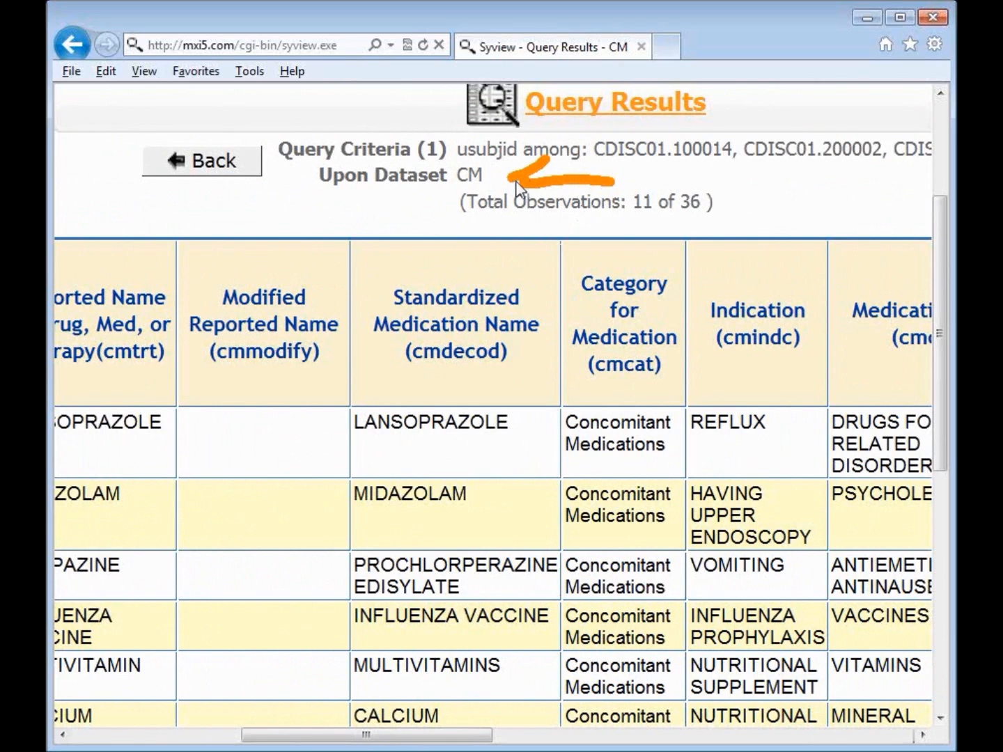
drag(828, 235, 800, 171)
mouse_move(780, 216)
mouse_down()
mouse_move(808, 173)
mouse_move(828, 187)
mouse_up()
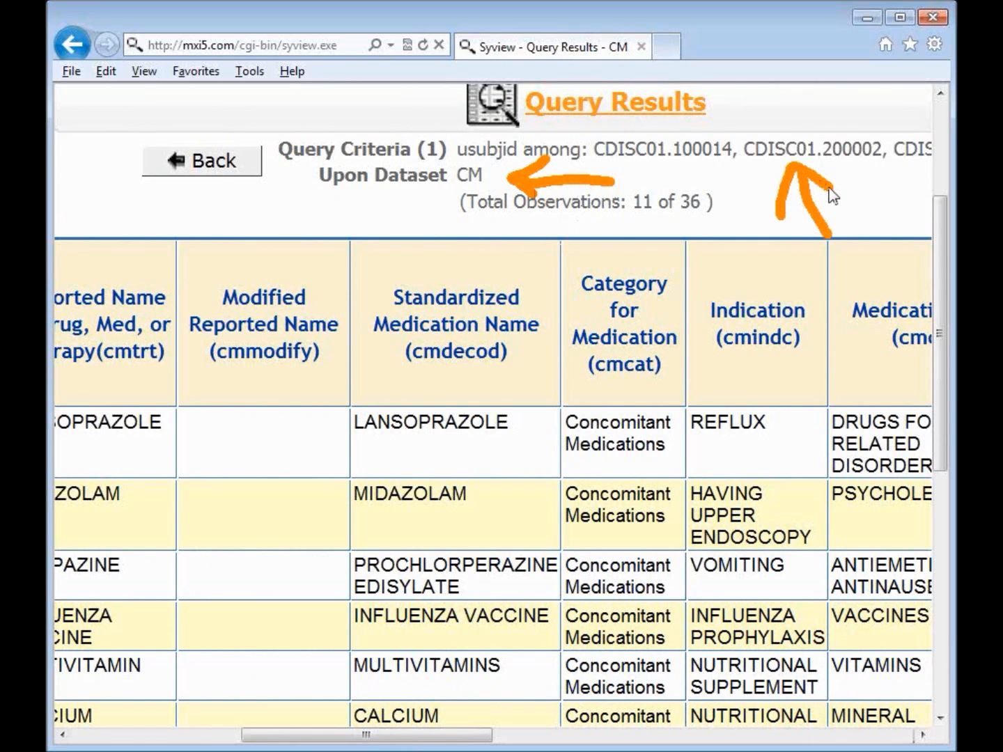
key(e)
mouse_move(617, 216)
mouse_down()
mouse_move(620, 240)
mouse_move(734, 222)
mouse_up()
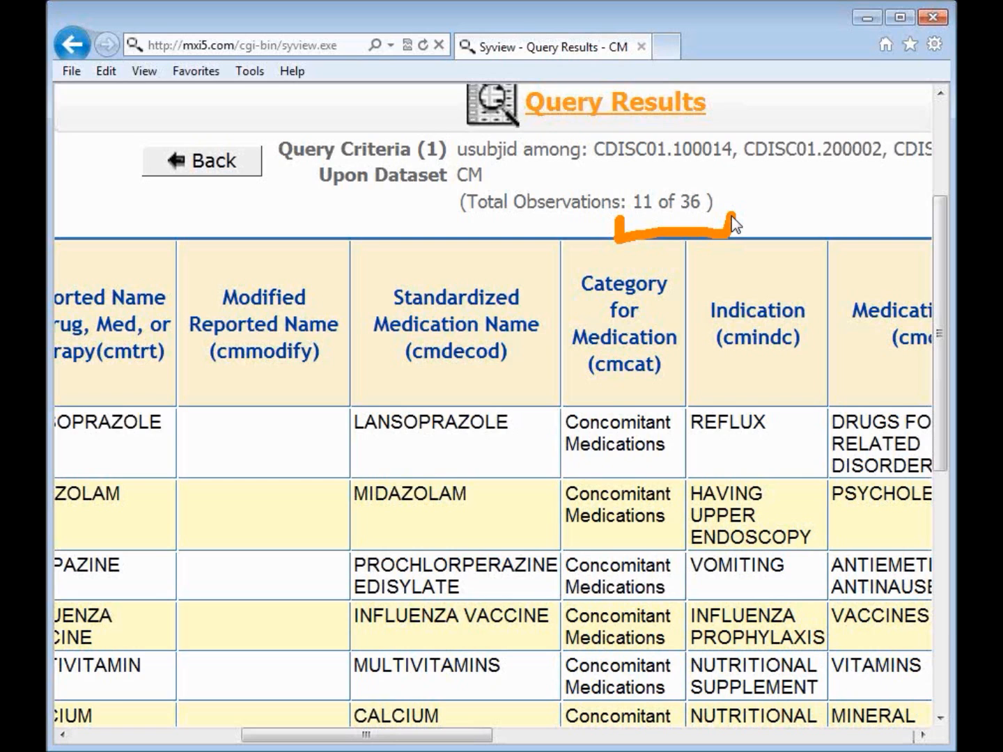
key(Escape)
Step: Go back from the query results to the criteria definition for the CM dataset
key(ctrl+minus)
key(ctrl+minus)
key(ctrl+minus)
click(277, 253)
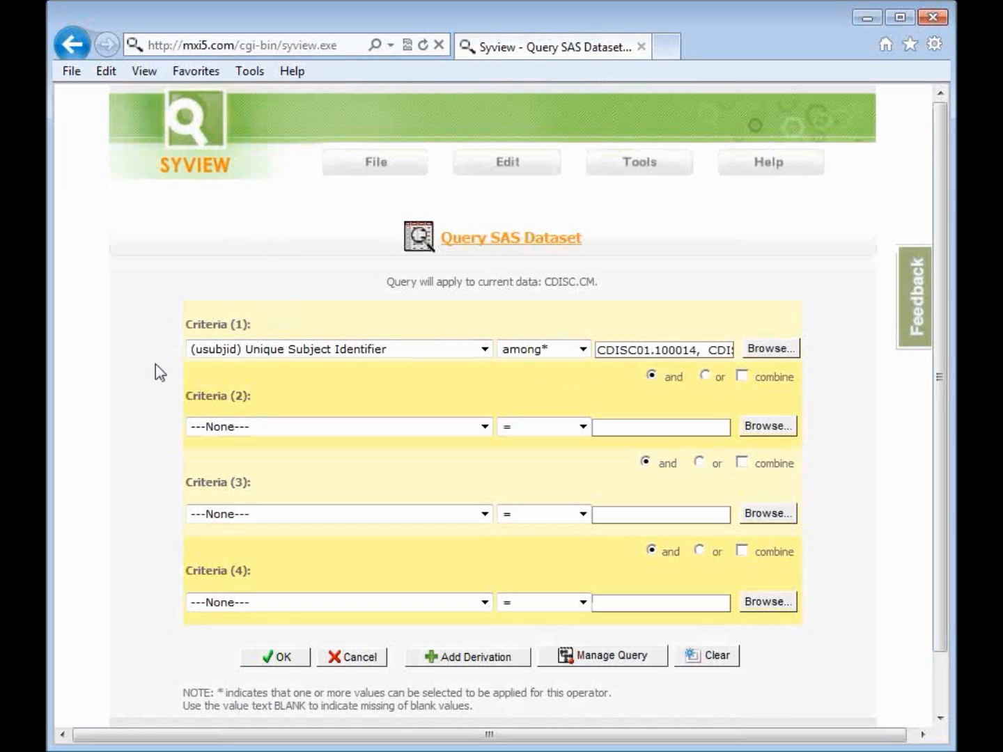
key(alt)
mouse_move(70, 372)
mouse_down()
mouse_move(133, 359)
mouse_move(111, 387)
mouse_up()
Step: Define the second criterion as (cmseq) Sequence Number < 10, picking the value 10 from the variable's existing values
click(489, 430)
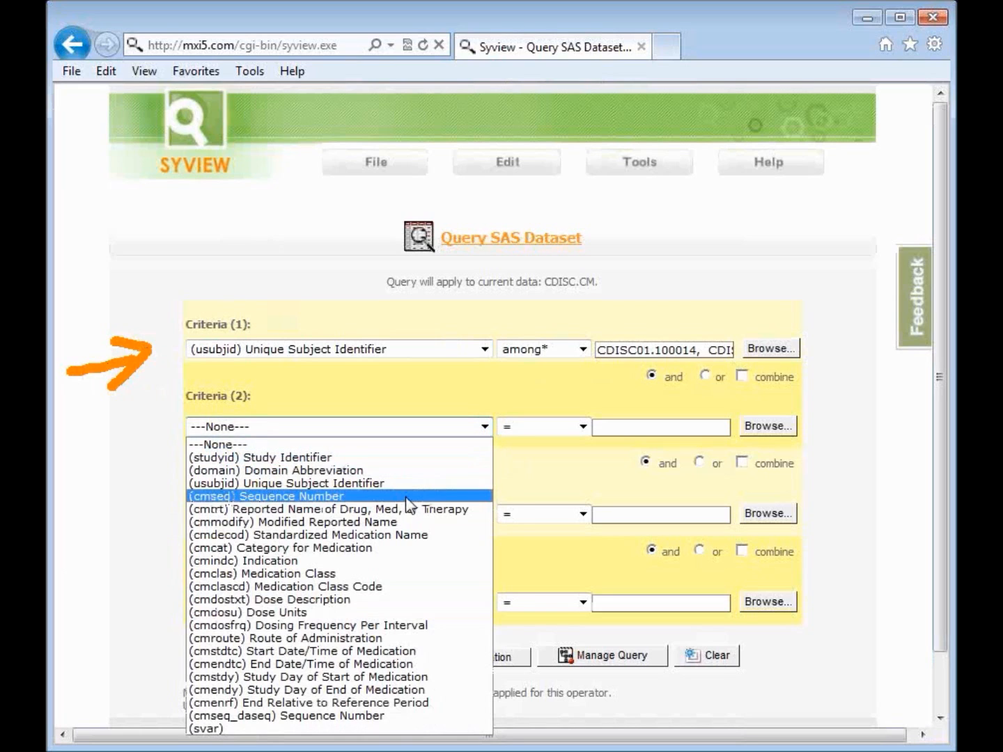
click(326, 496)
key(alt)
mouse_move(60, 495)
mouse_down()
mouse_move(163, 451)
mouse_move(156, 484)
mouse_up()
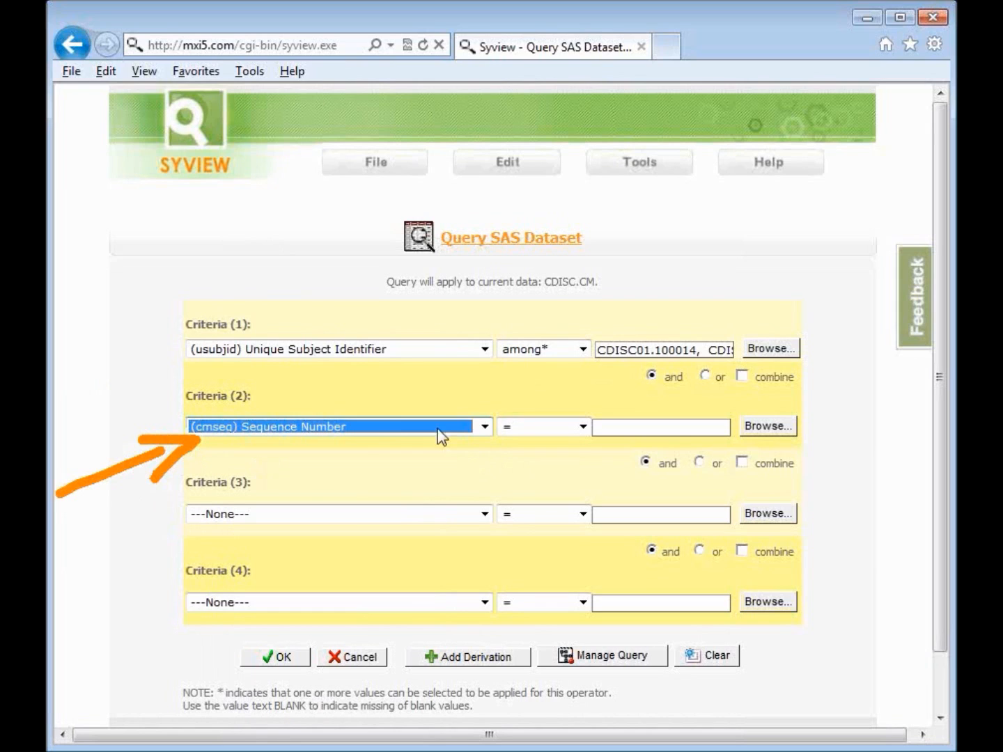
click(583, 426)
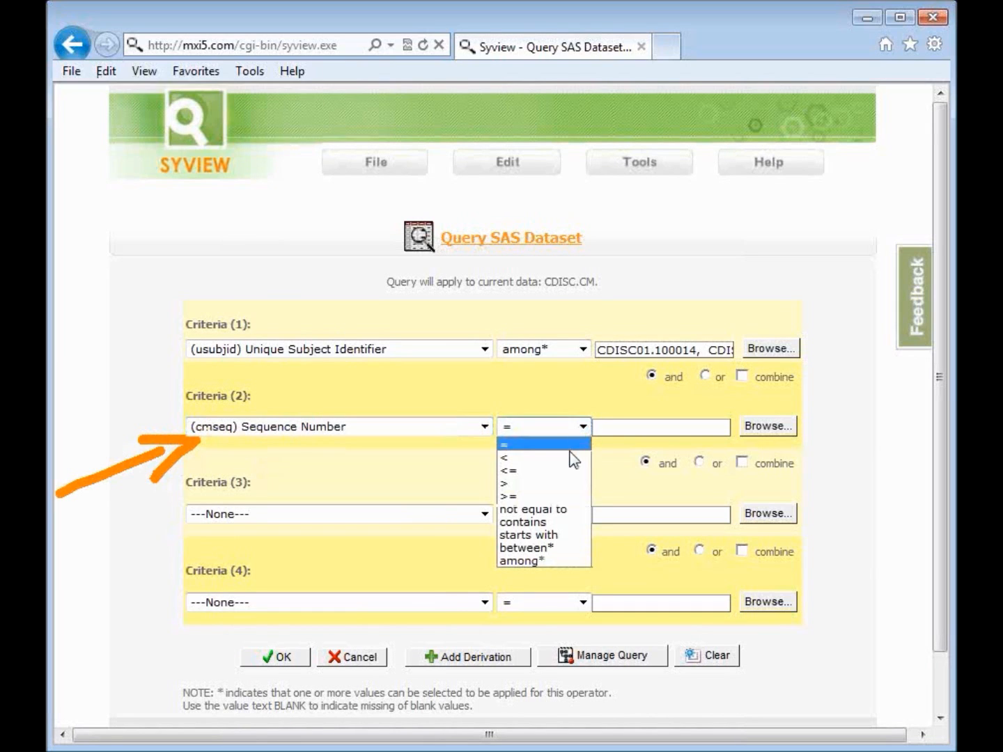
click(571, 457)
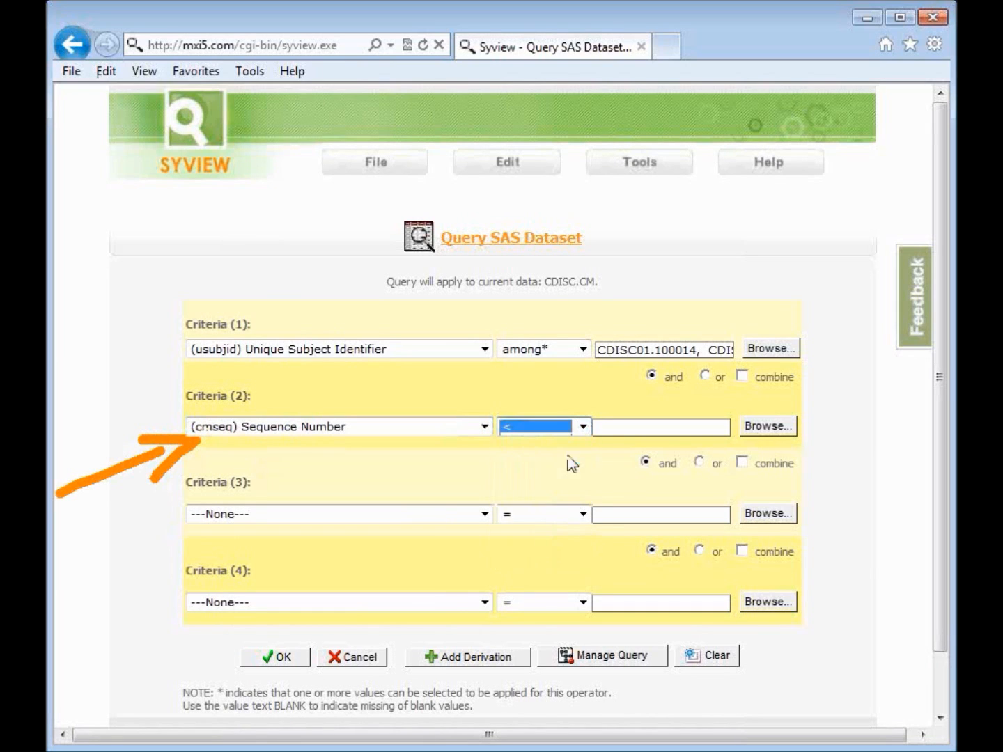
click(771, 433)
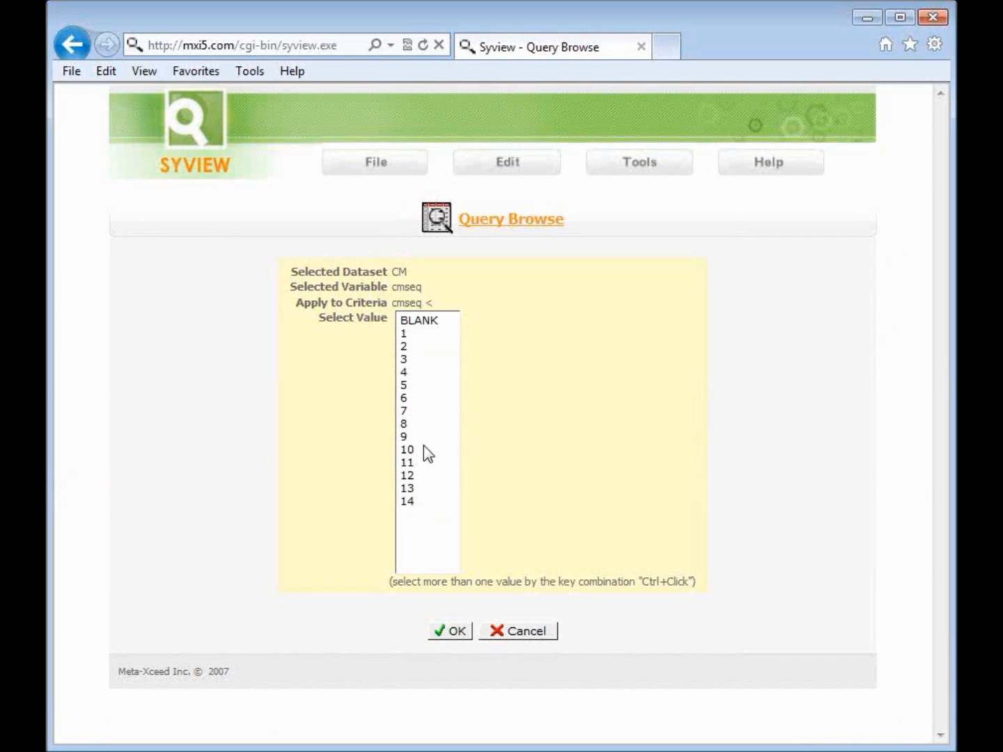
click(422, 449)
click(456, 631)
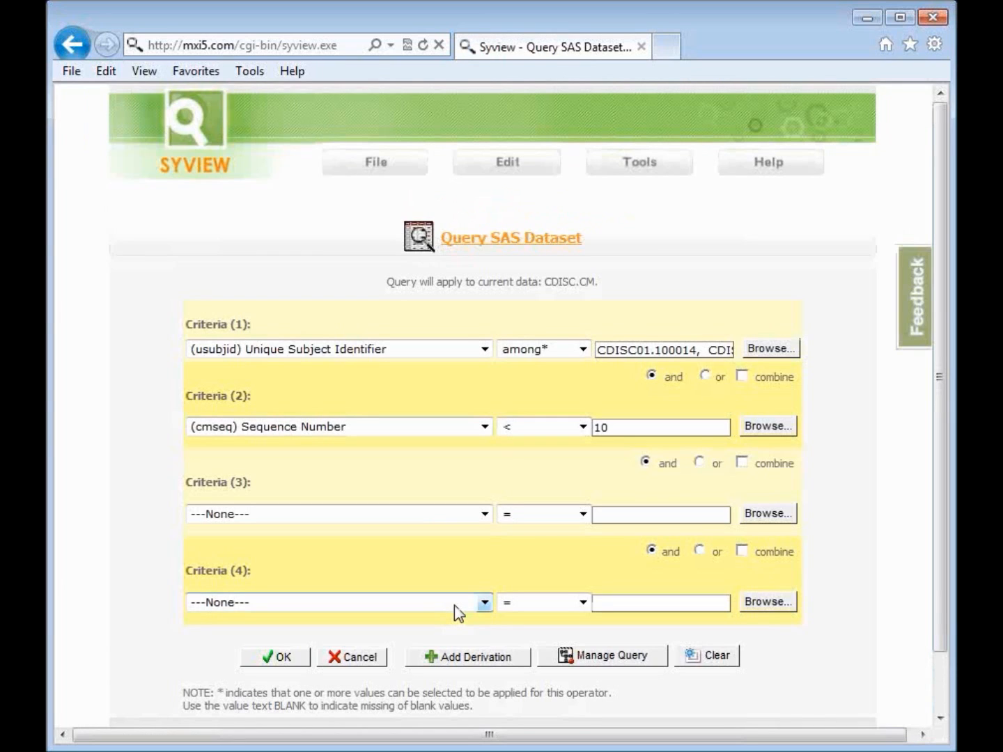
Step: Define the third criterion as (cmcat) Category for Medication = Psychotrophic Drug Treatment History, picking the value from the existing values
click(483, 513)
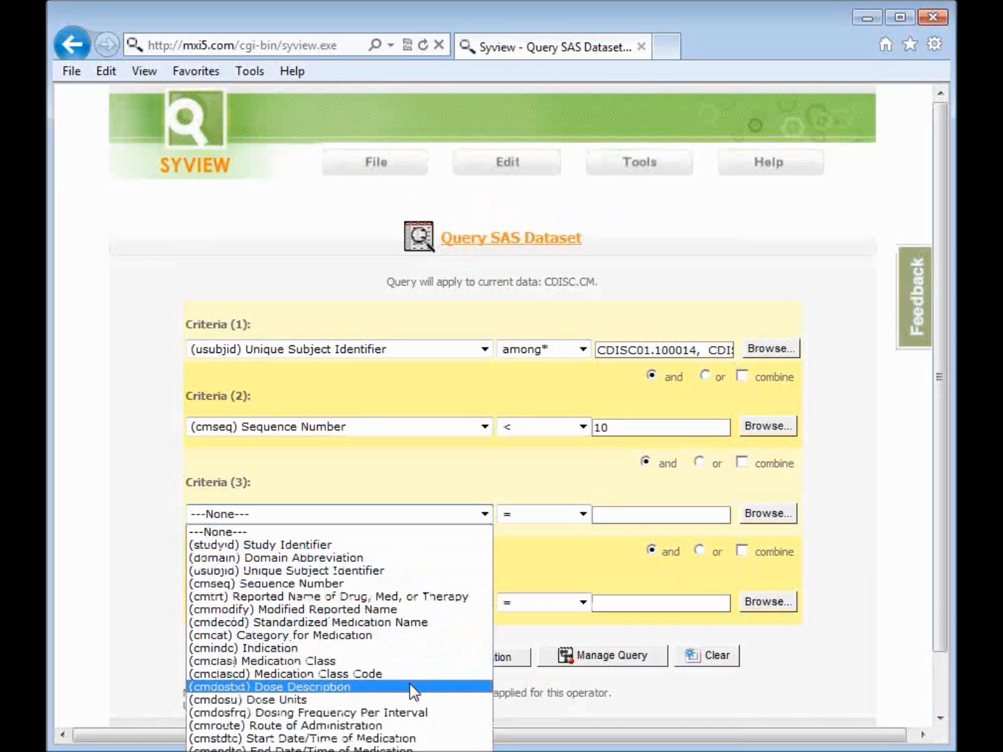
click(411, 635)
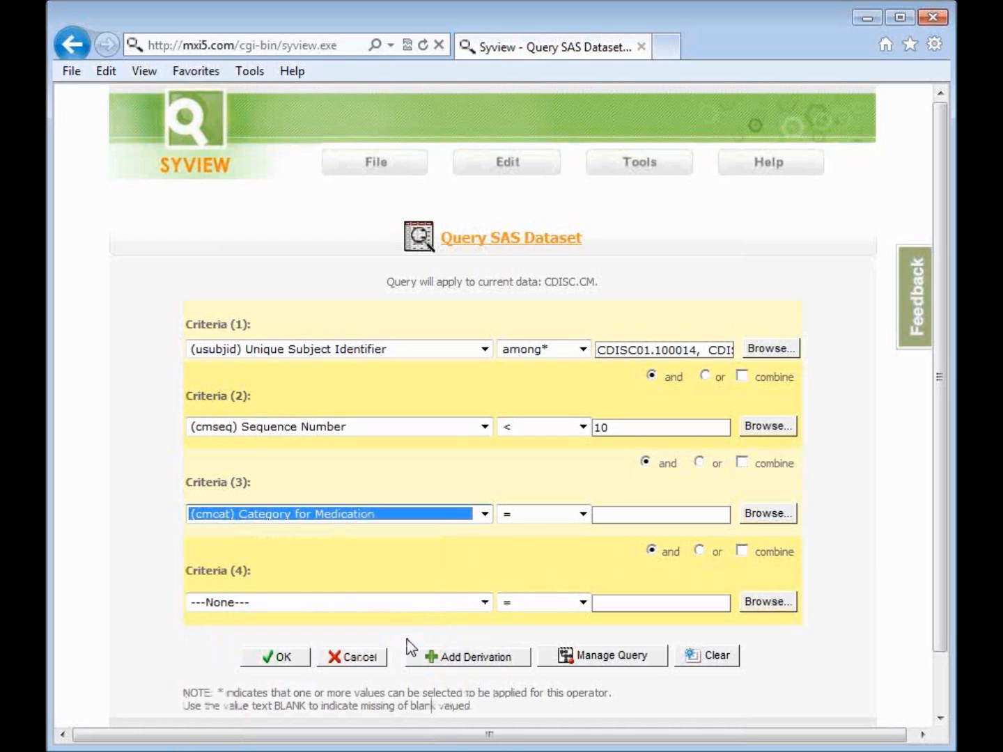
click(768, 514)
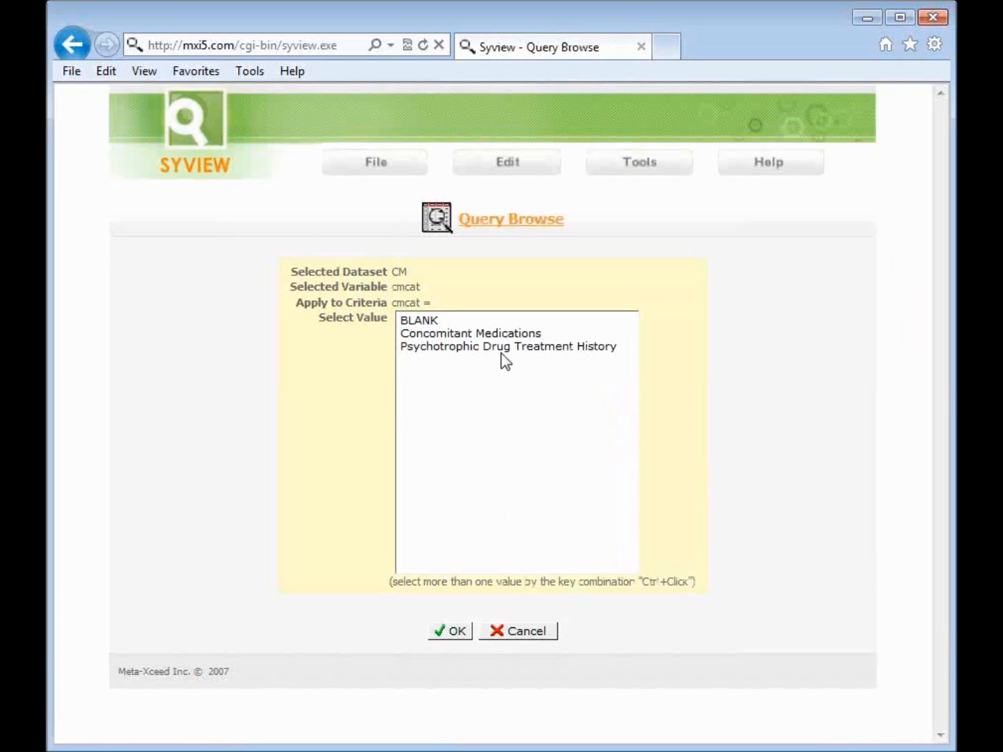
click(499, 349)
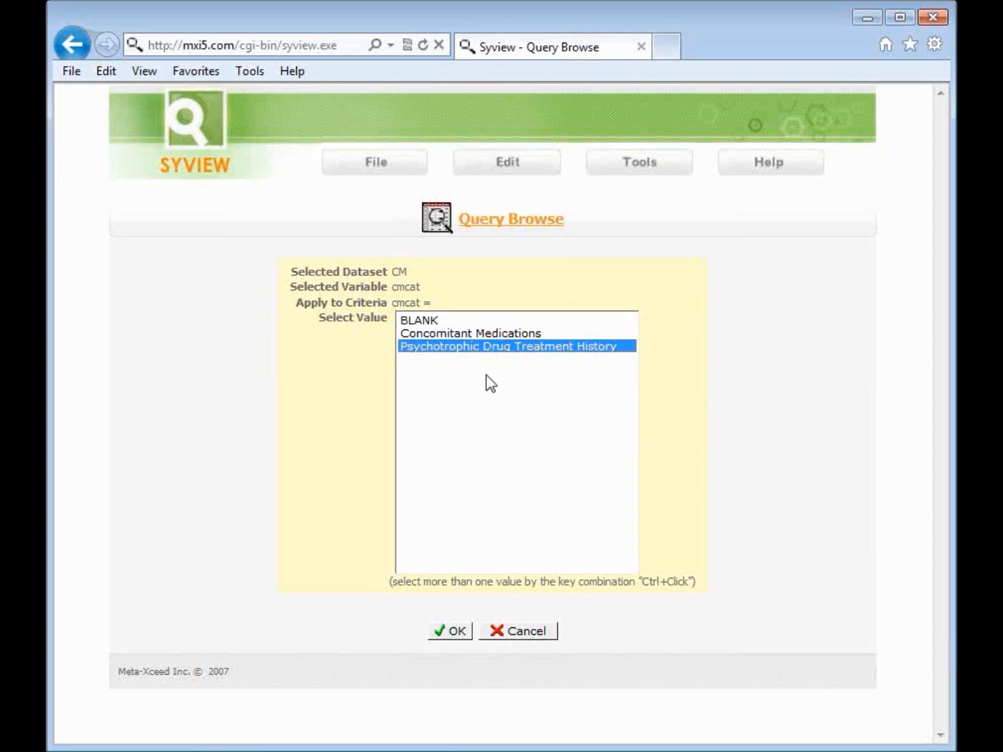
click(458, 630)
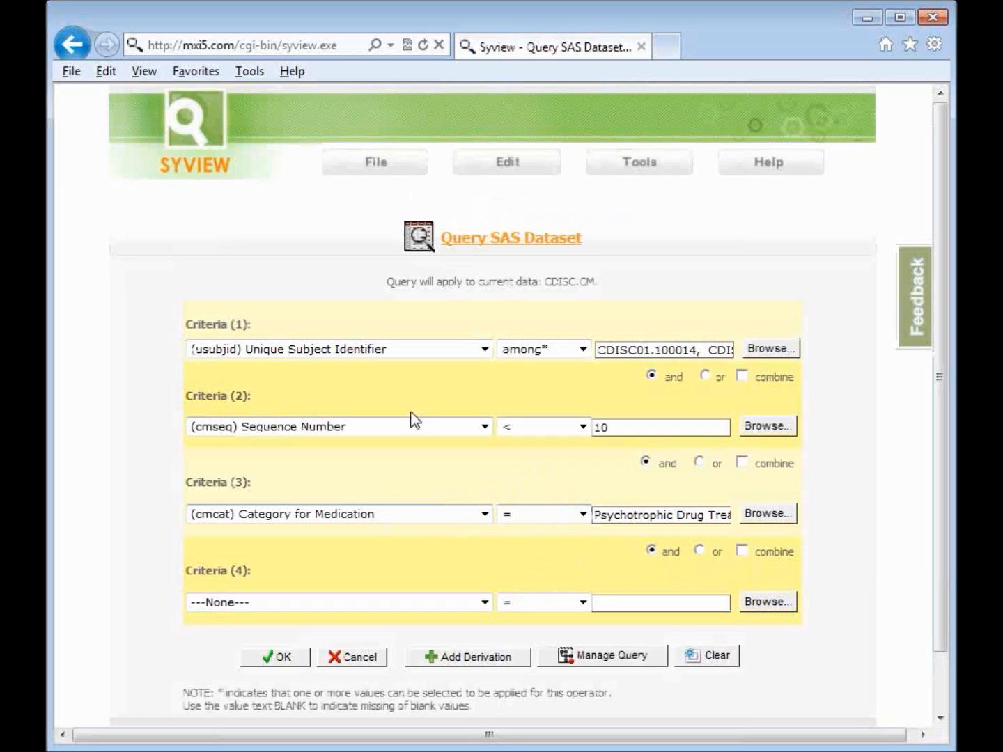
Step: Combine criteria 1 and 2 into one group and review the combined criteria expression
mouse_move(791, 314)
mouse_down()
mouse_move(832, 315)
mouse_move(854, 575)
mouse_move(811, 573)
mouse_up()
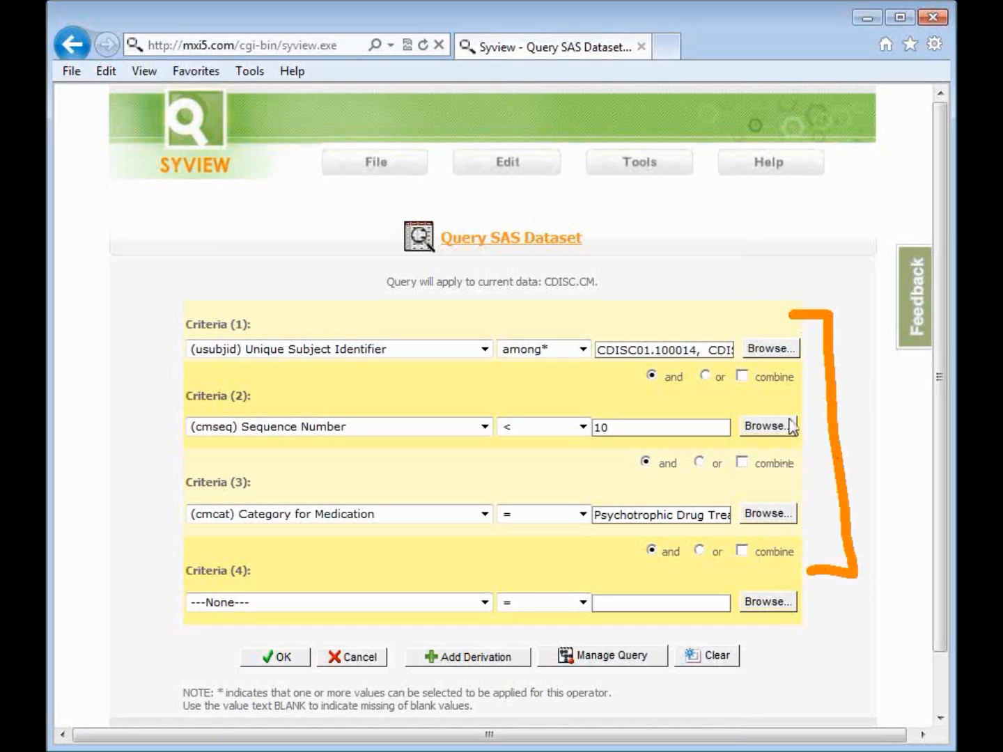
click(742, 379)
mouse_move(878, 378)
mouse_down()
mouse_move(806, 409)
mouse_move(825, 409)
mouse_up()
mouse_move(434, 305)
mouse_down()
mouse_move(422, 333)
mouse_move(560, 331)
mouse_move(557, 312)
mouse_up()
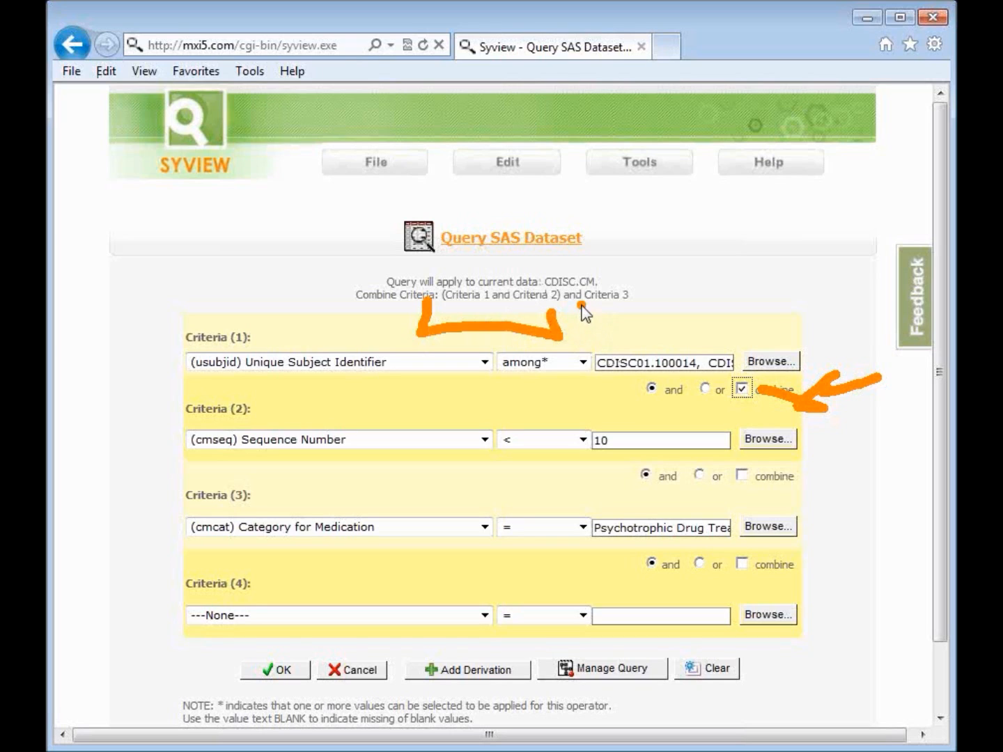
drag(580, 310, 651, 287)
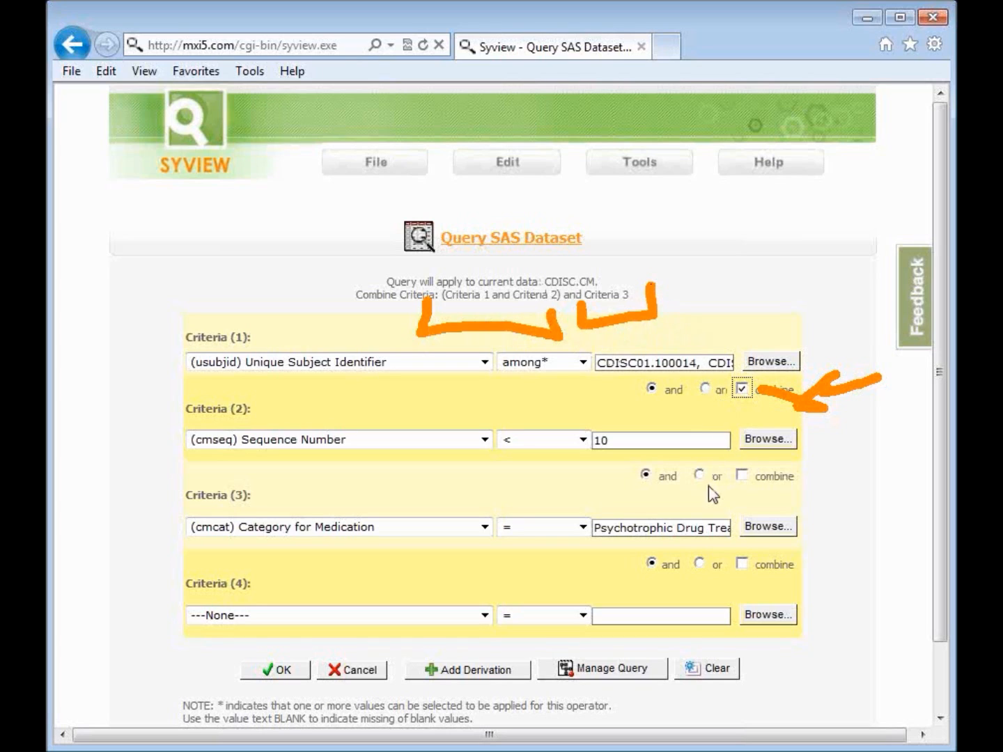
Step: Connect criterion 3 to the combined criteria 1 and 2 with "or" and check the combined criteria expression
key(Escape)
drag(712, 462, 700, 501)
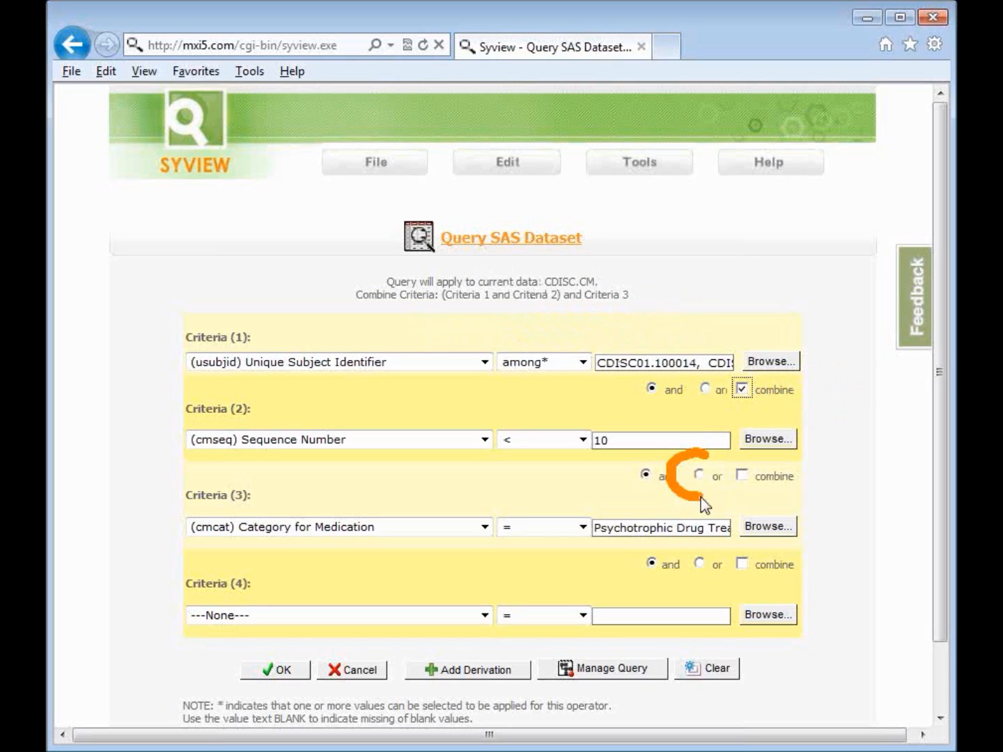
key(Escape)
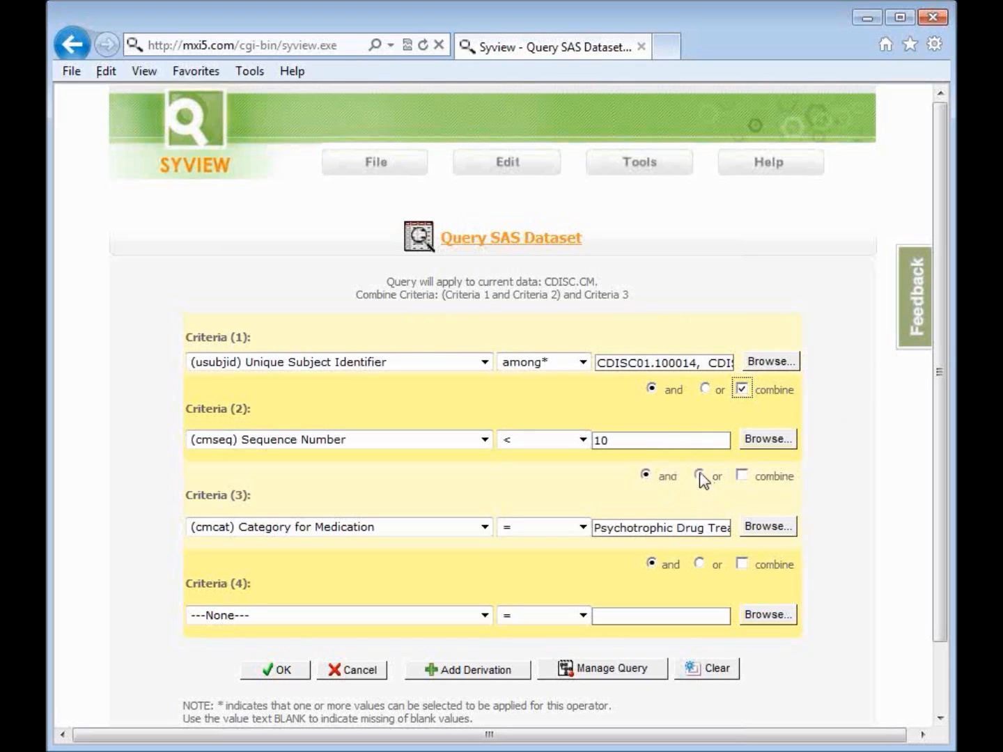
click(699, 475)
mouse_move(559, 303)
mouse_down()
mouse_move(564, 338)
mouse_move(607, 315)
mouse_up()
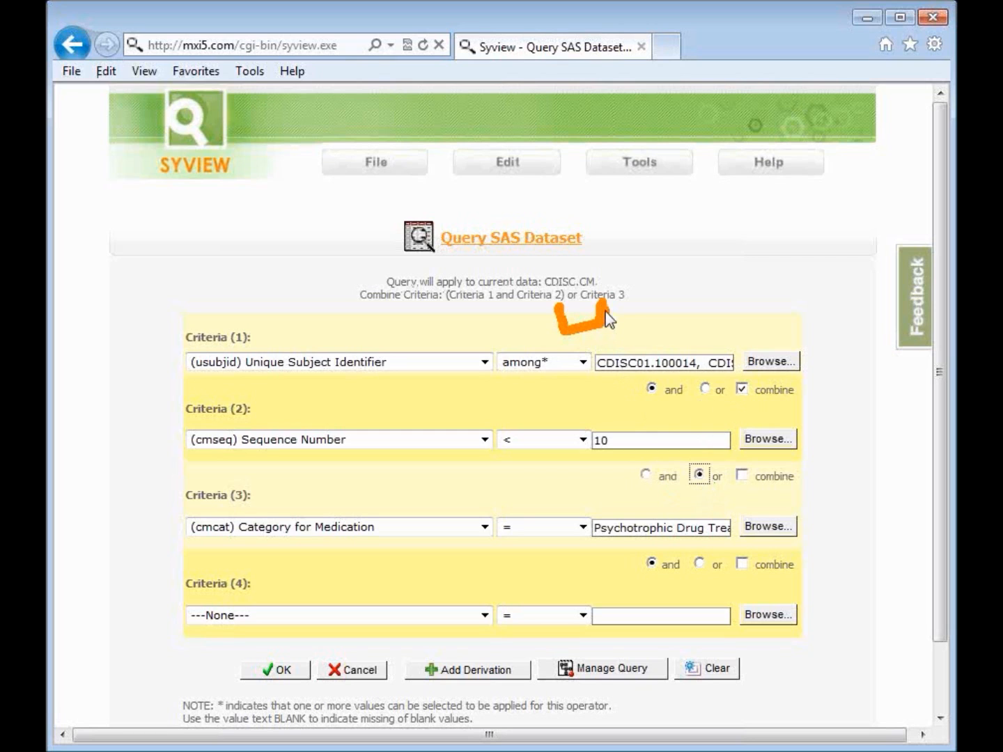
mouse_move(721, 463)
mouse_down()
mouse_move(720, 388)
mouse_move(641, 331)
mouse_move(627, 345)
mouse_up()
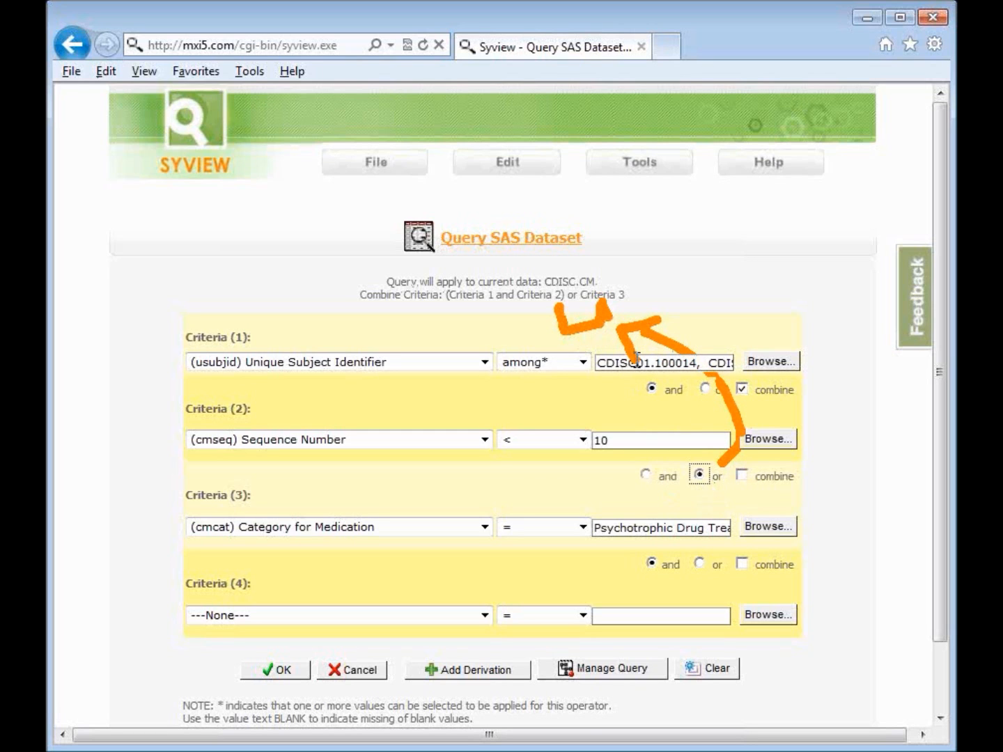
ctrl+scroll(636, 361, up, 3)
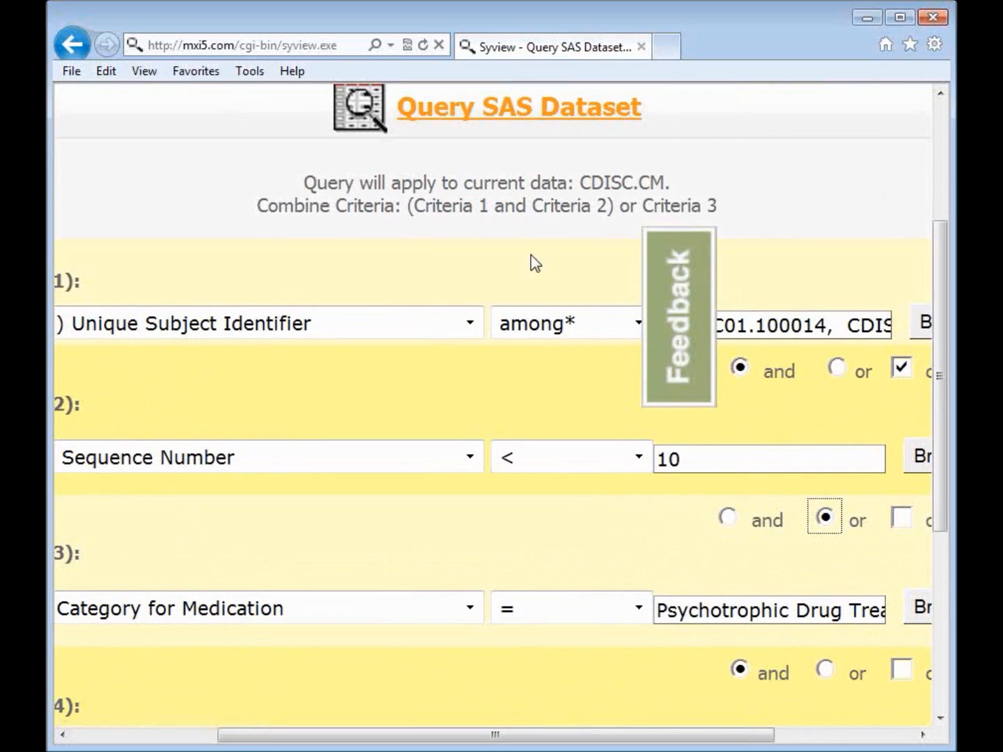
mouse_move(402, 209)
mouse_down()
mouse_move(408, 235)
mouse_move(605, 251)
mouse_move(612, 220)
mouse_up()
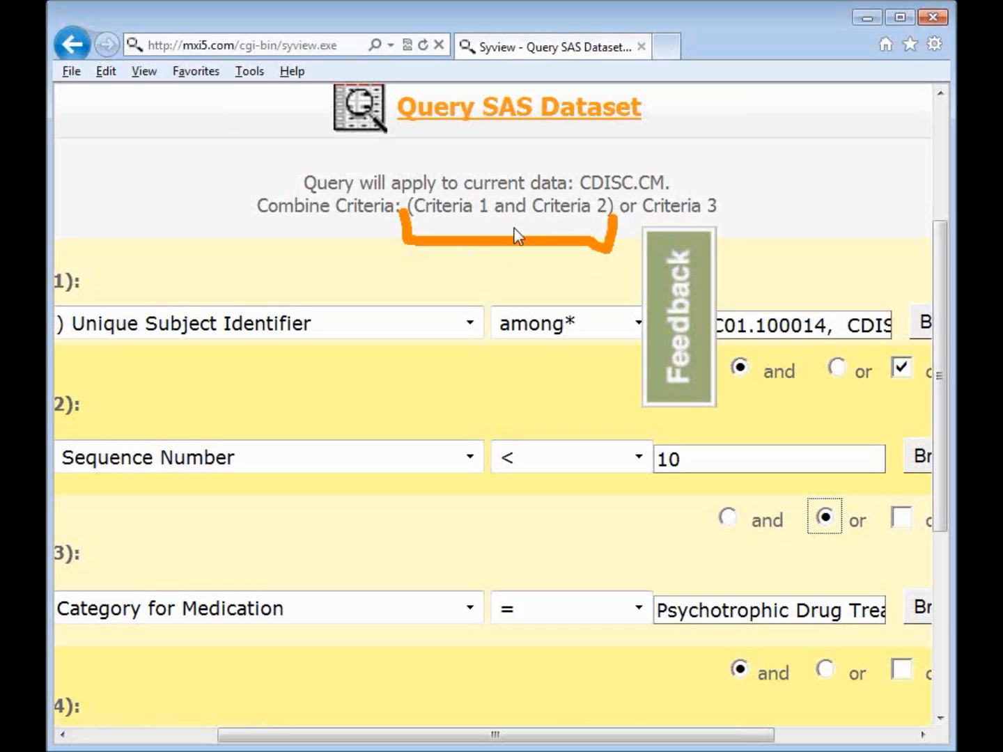
mouse_move(523, 143)
mouse_down()
mouse_move(513, 194)
mouse_move(540, 175)
mouse_up()
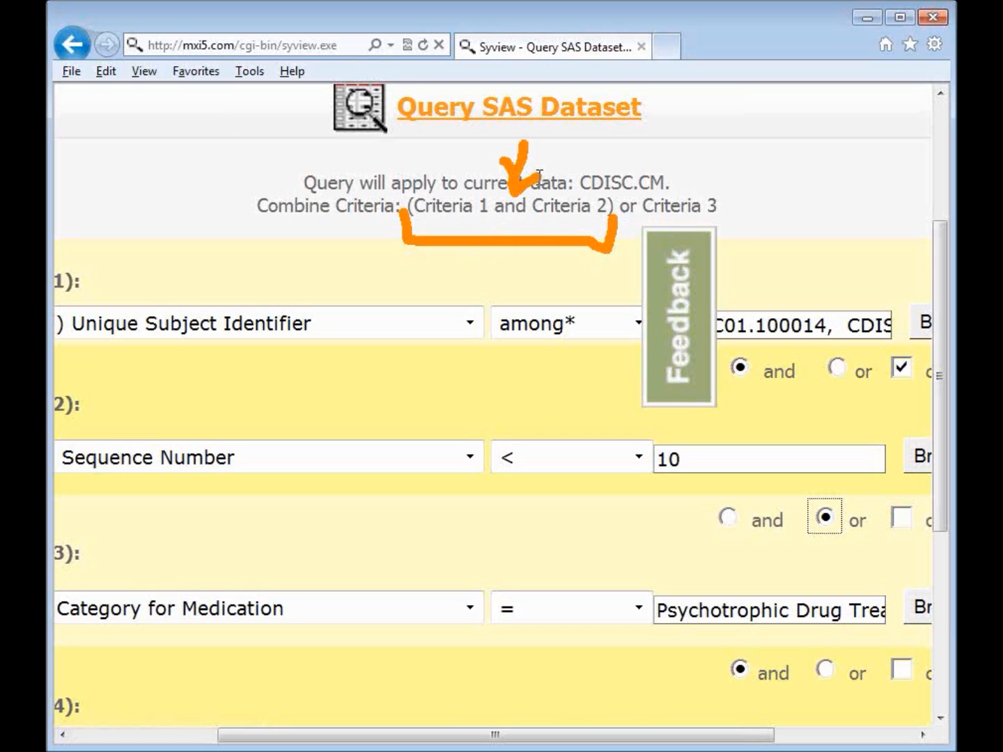
mouse_move(638, 202)
mouse_down()
mouse_move(767, 168)
mouse_move(740, 217)
mouse_up()
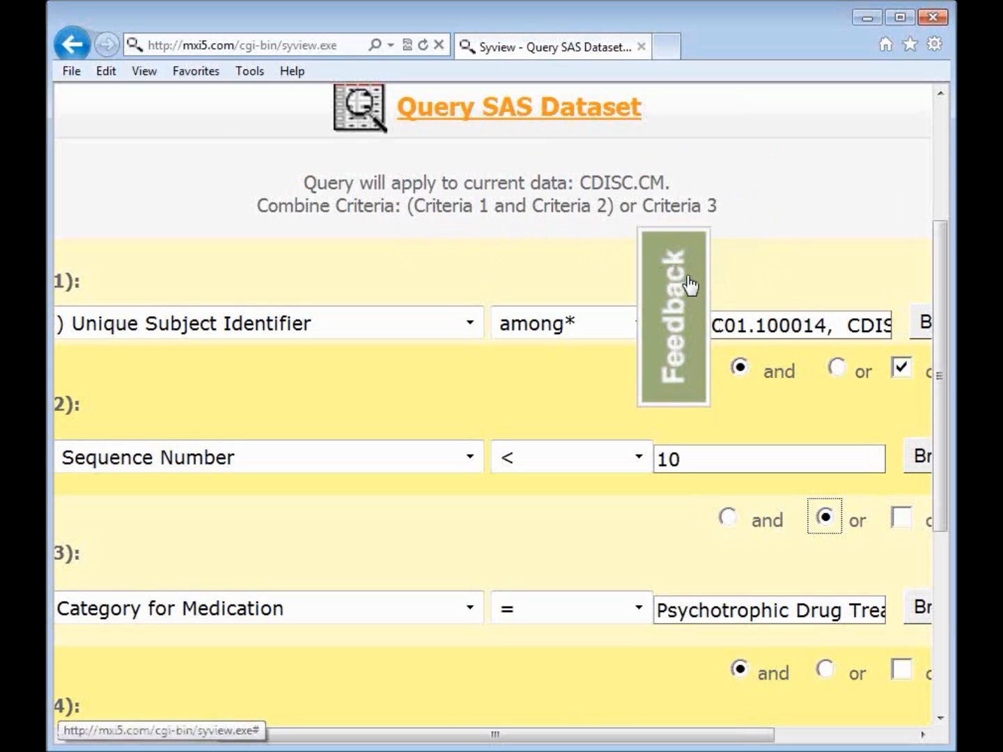
key(ctrl+0)
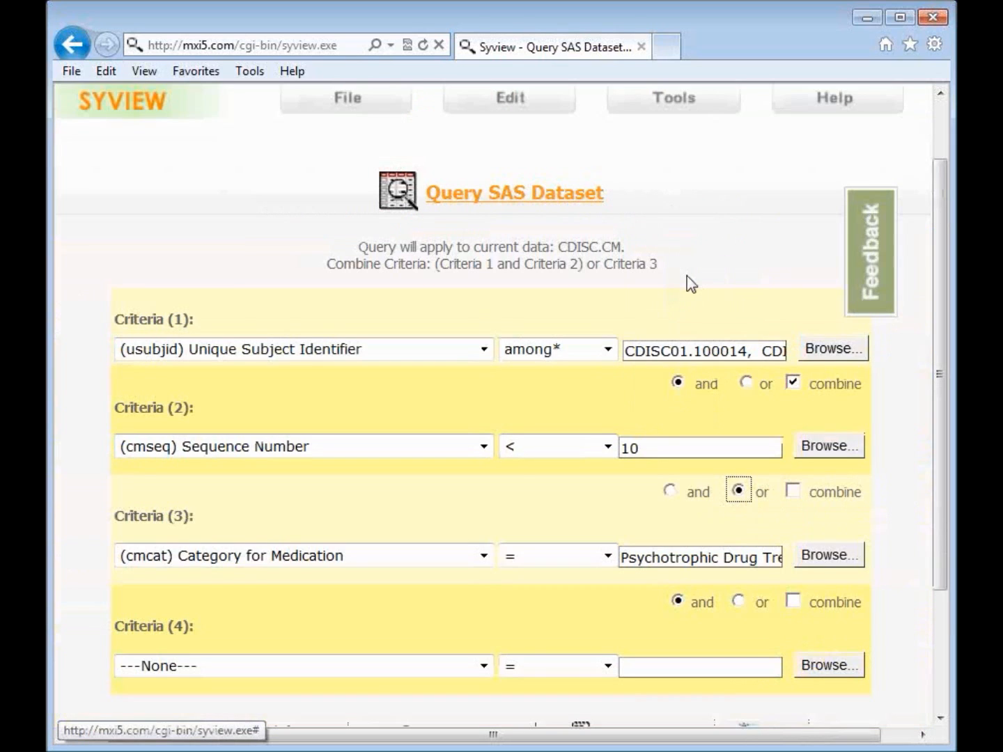
Step: Run the combined query on the CM dataset and examine the results' three criteria, connectors, combined expression and total observations
click(298, 669)
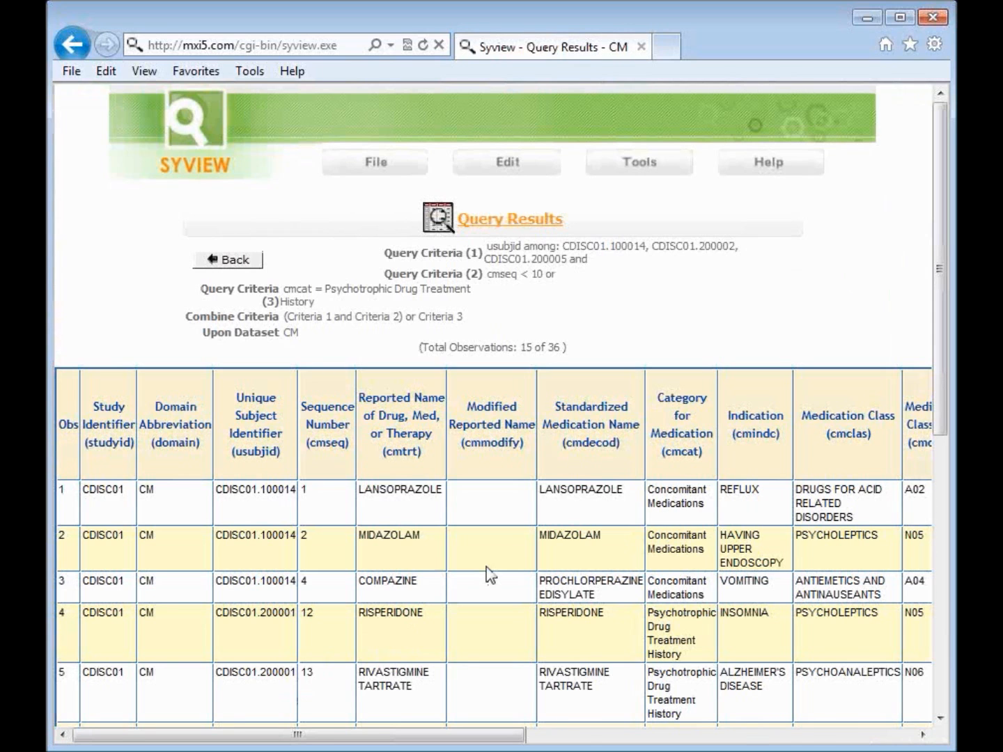
ctrl+scroll(491, 575, up, 4)
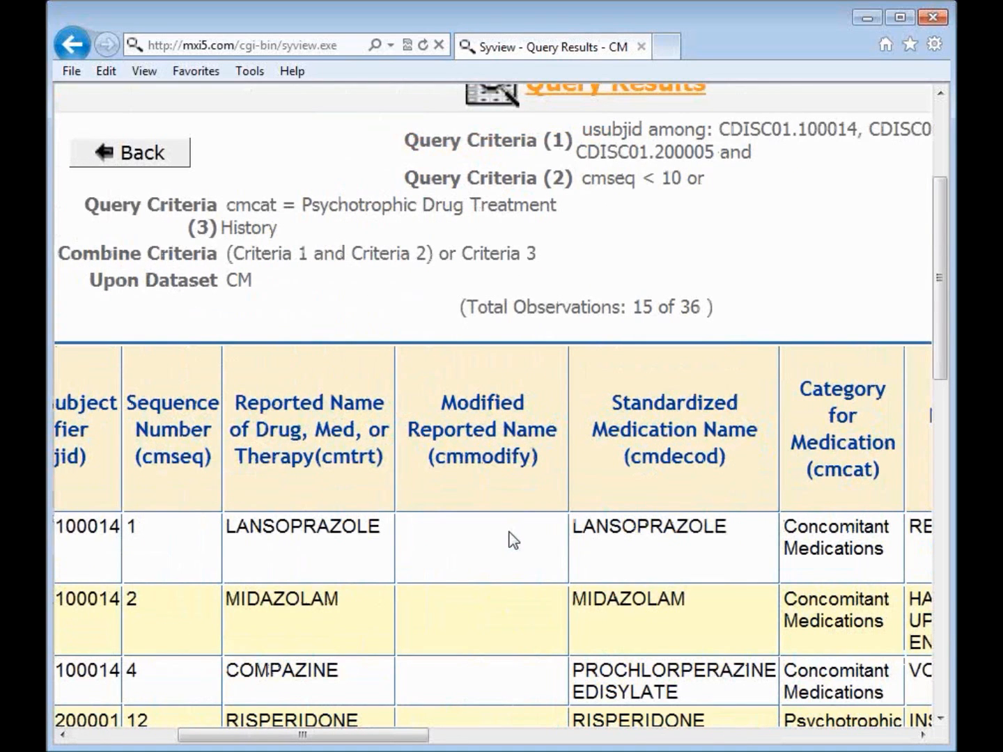
ctrl+scroll(513, 540, down, 2)
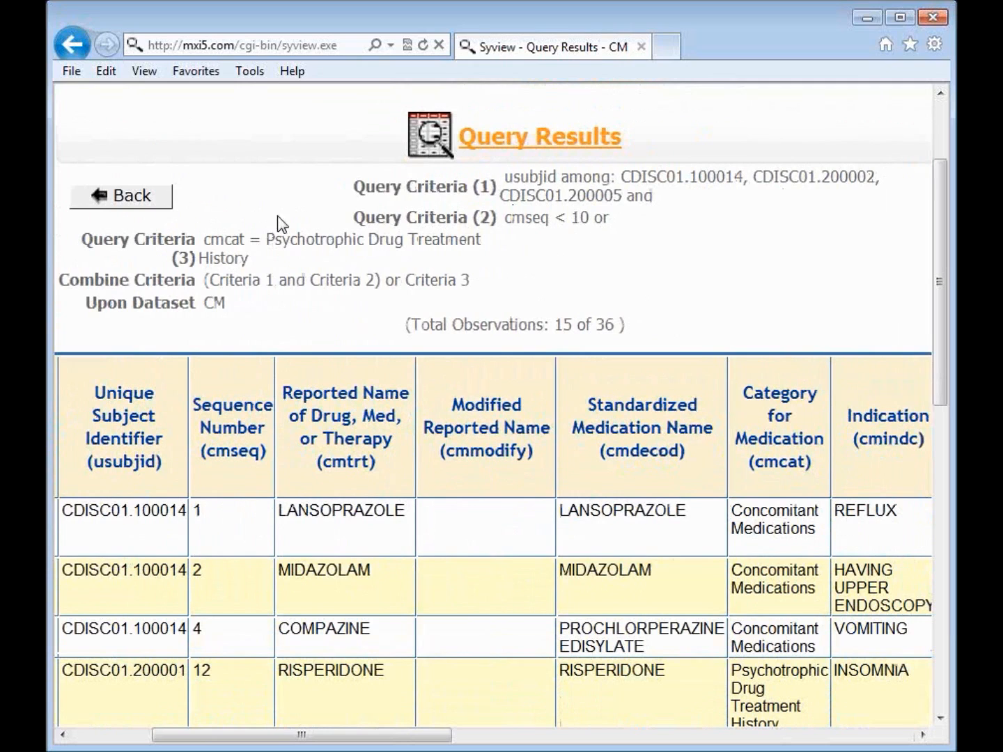
mouse_move(255, 177)
mouse_down()
mouse_move(304, 182)
mouse_move(297, 195)
mouse_move(322, 202)
mouse_up()
drag(721, 205, 665, 202)
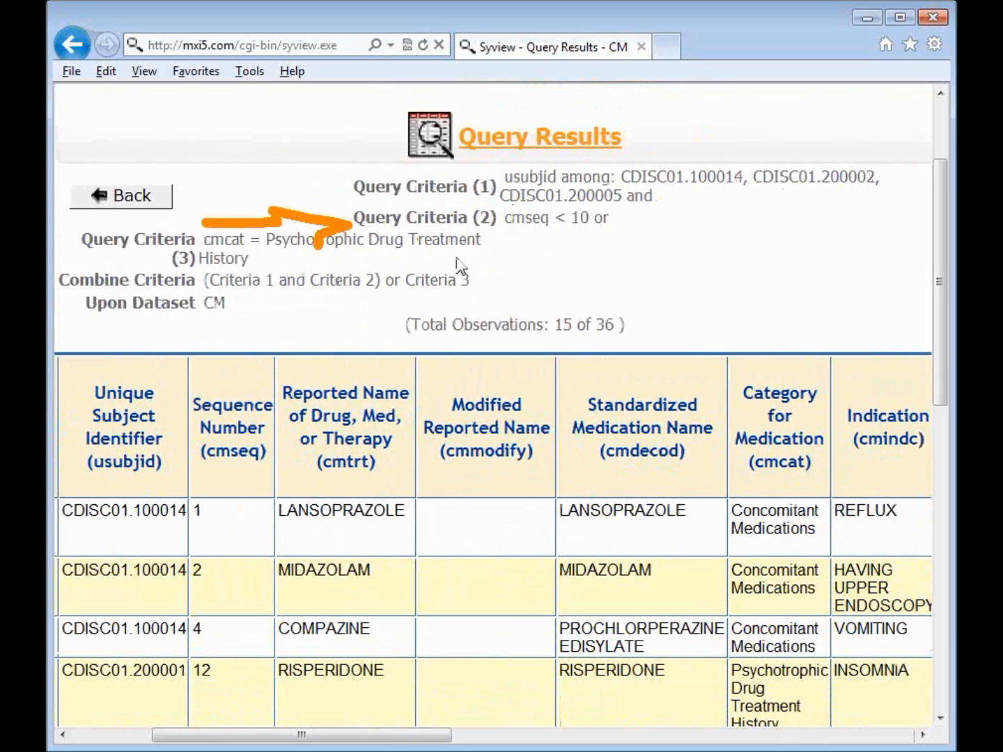
drag(663, 245, 492, 263)
mouse_move(532, 226)
mouse_down()
mouse_move(492, 263)
mouse_move(532, 276)
mouse_move(594, 241)
mouse_up()
drag(637, 194, 601, 220)
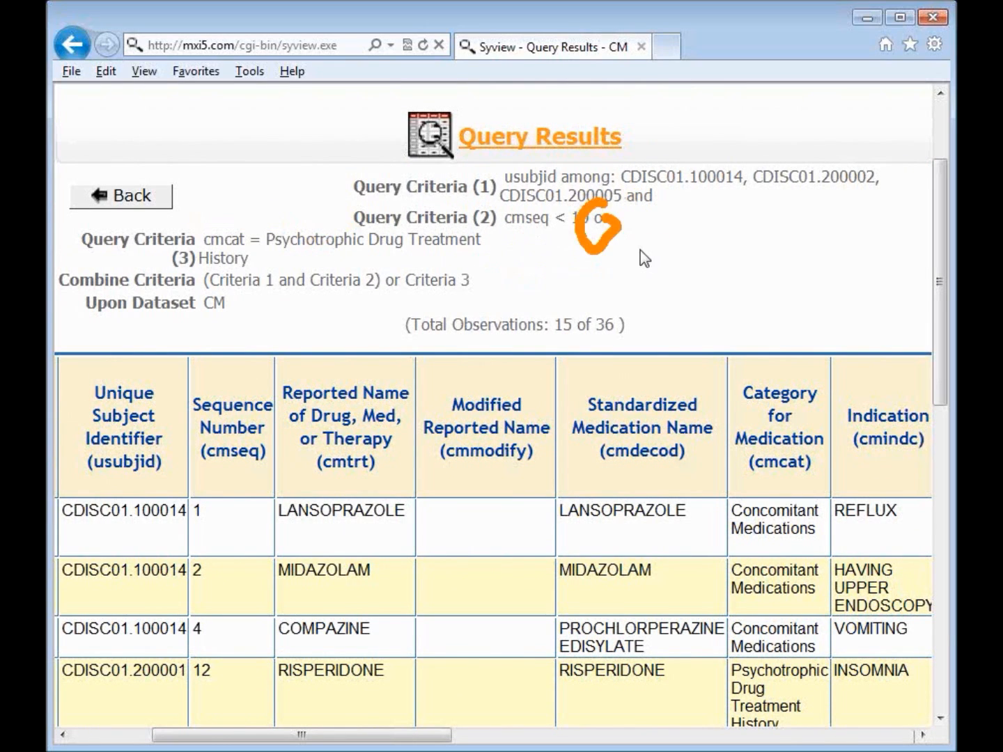
mouse_move(608, 272)
mouse_down()
mouse_move(508, 284)
mouse_move(474, 300)
mouse_up()
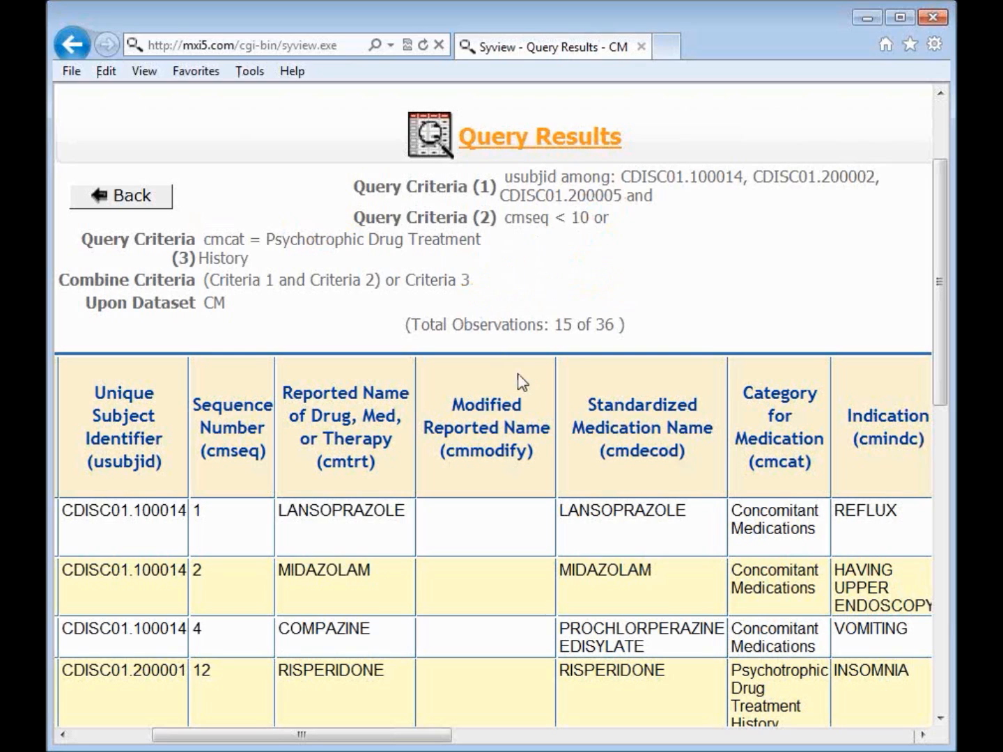
drag(580, 265, 565, 325)
key(ctrl+minus)
key(ctrl+minus)
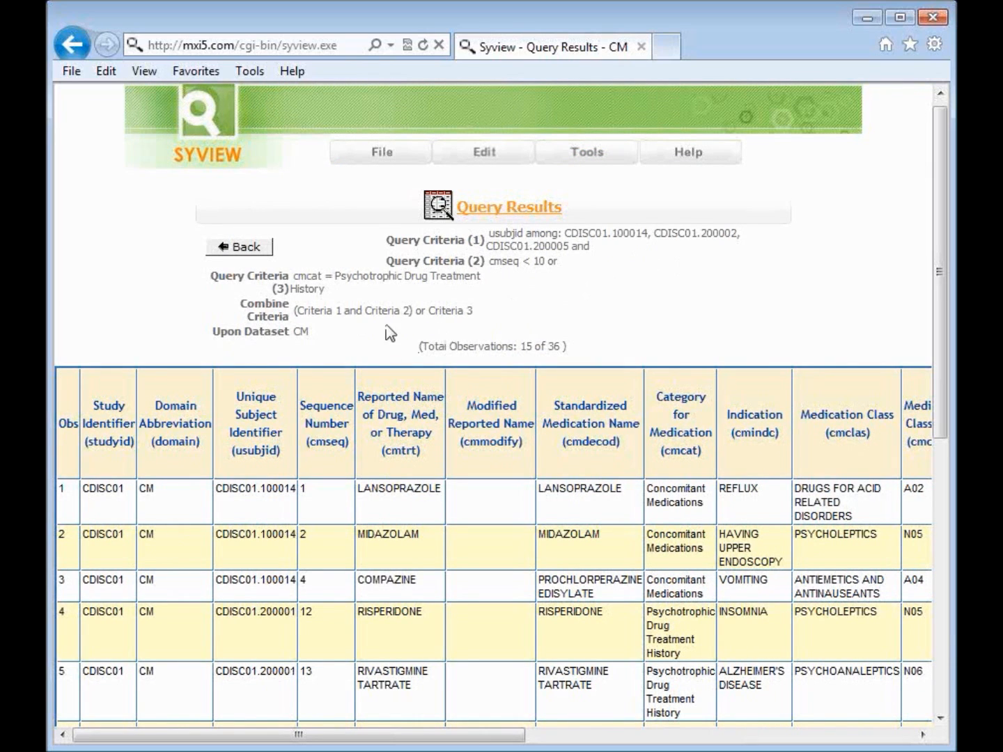
Step: Return from the query results to the criteria definition and review the criteria with their connector and combine options
click(222, 249)
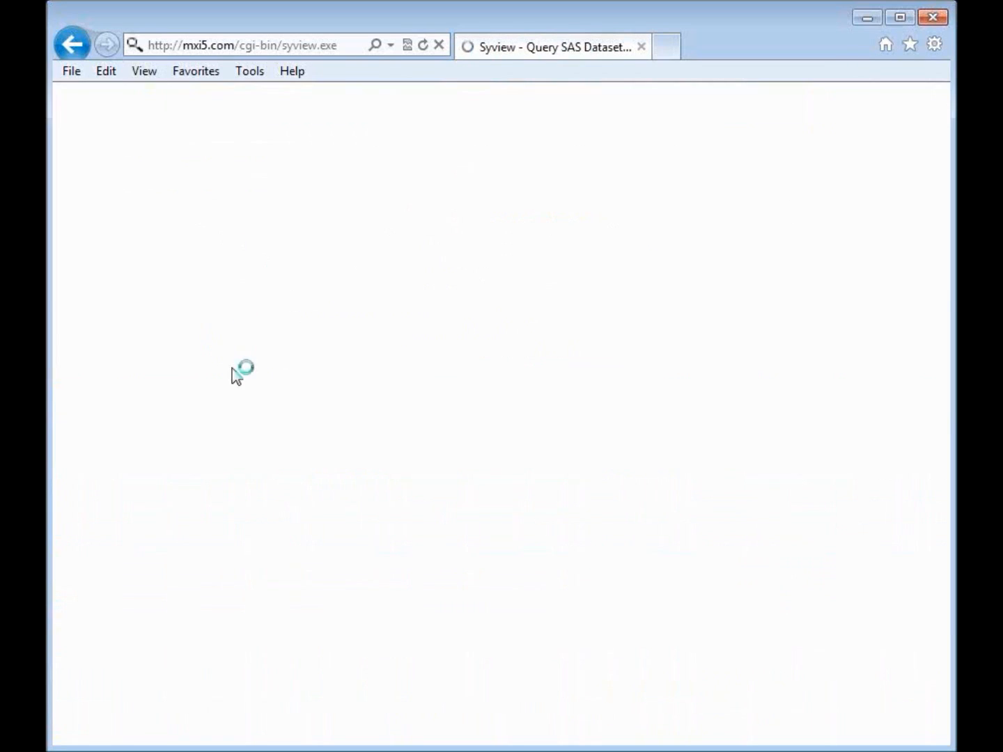
mouse_move(204, 308)
mouse_down()
mouse_move(139, 483)
mouse_move(201, 521)
mouse_move(142, 552)
mouse_move(149, 616)
mouse_up()
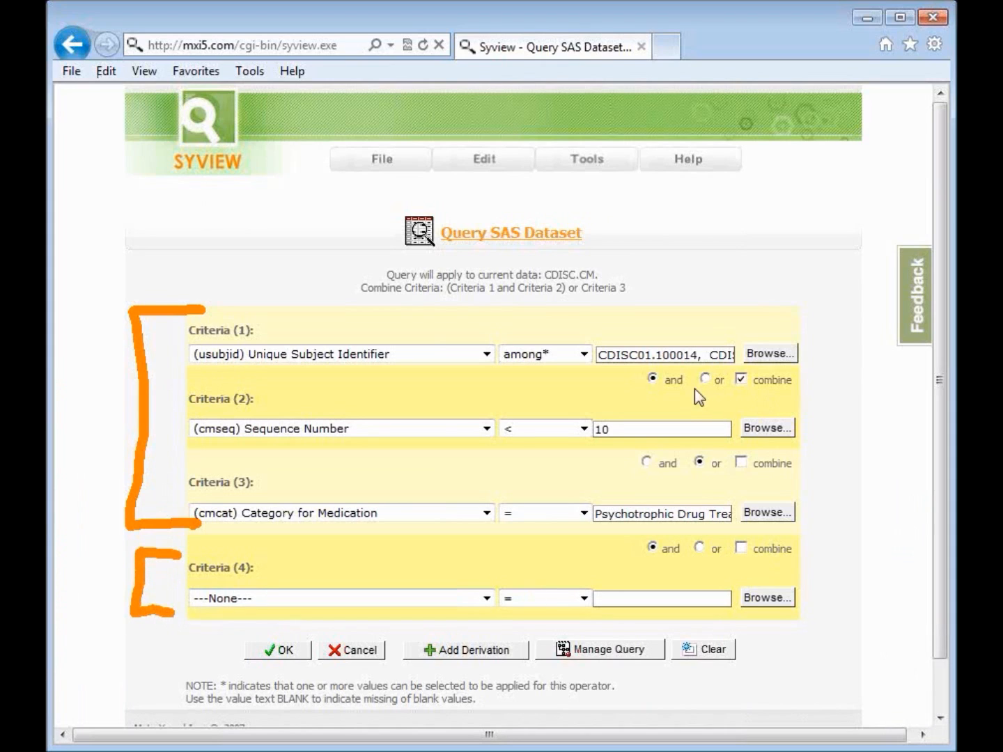
mouse_move(617, 383)
mouse_down()
mouse_move(620, 402)
mouse_move(699, 409)
mouse_move(707, 397)
mouse_move(823, 399)
mouse_up()
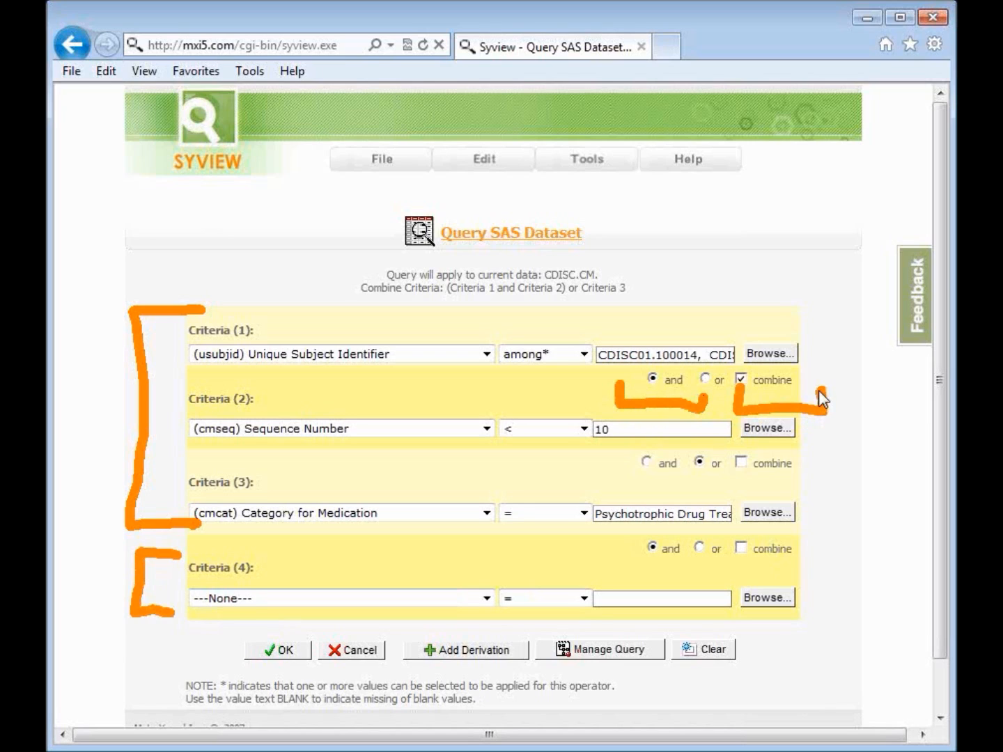
Step: Combine criteria 2 and 3 instead of criteria 1 and 2, and check the grouping in the combined expression
key(Escape)
click(741, 463)
click(741, 381)
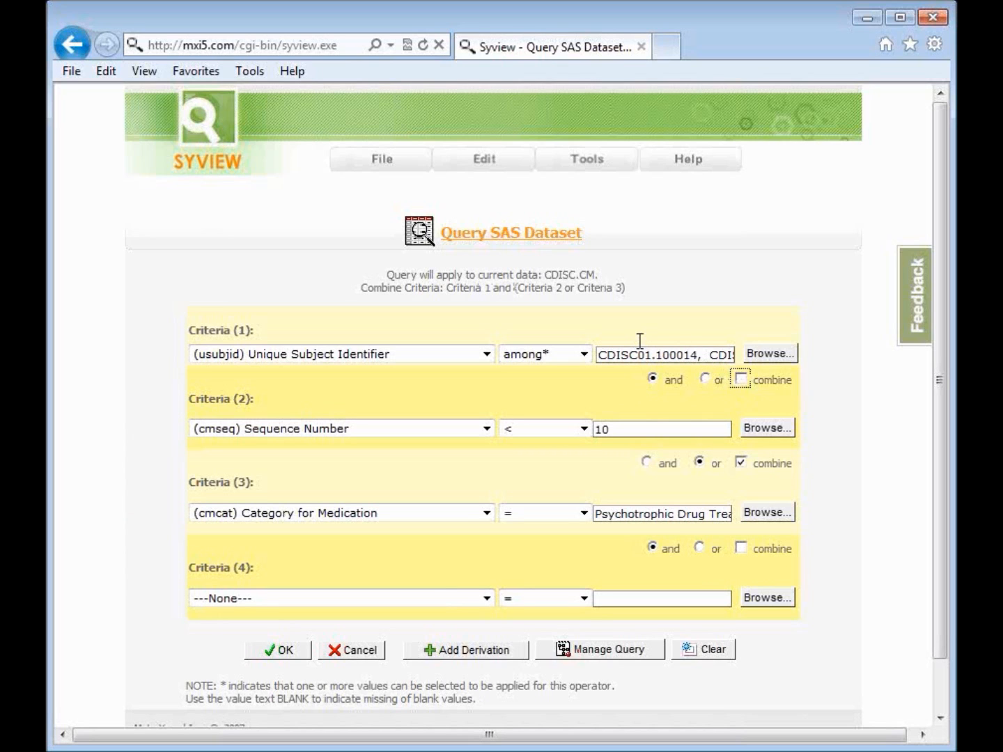
key(ctrl+plus)
key(ctrl+plus)
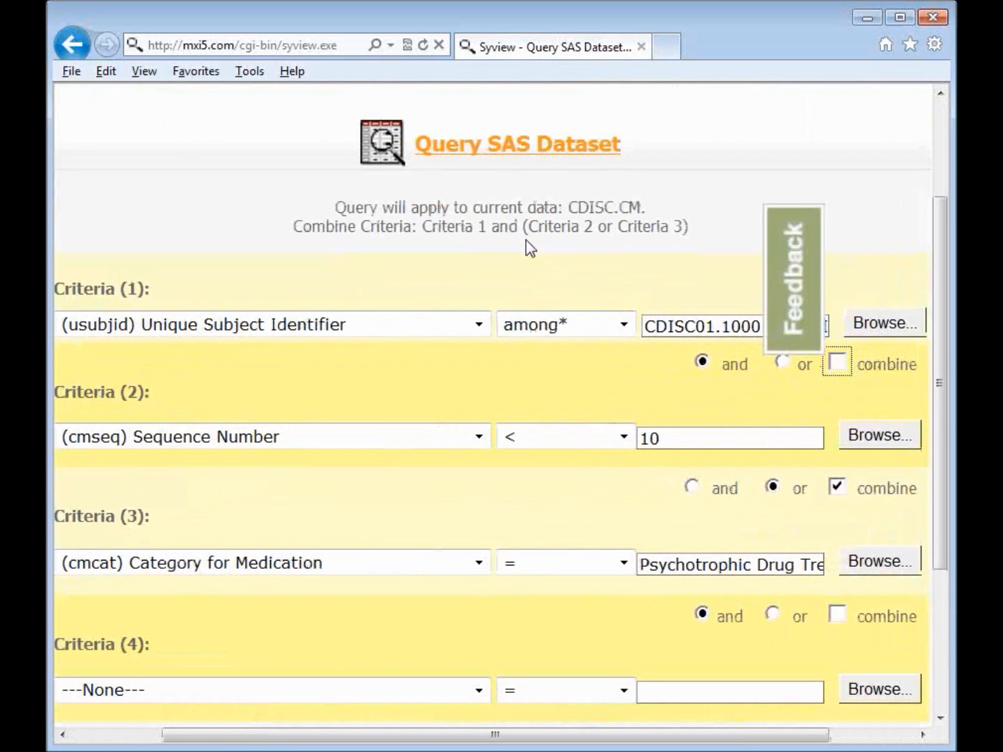
drag(519, 249, 694, 255)
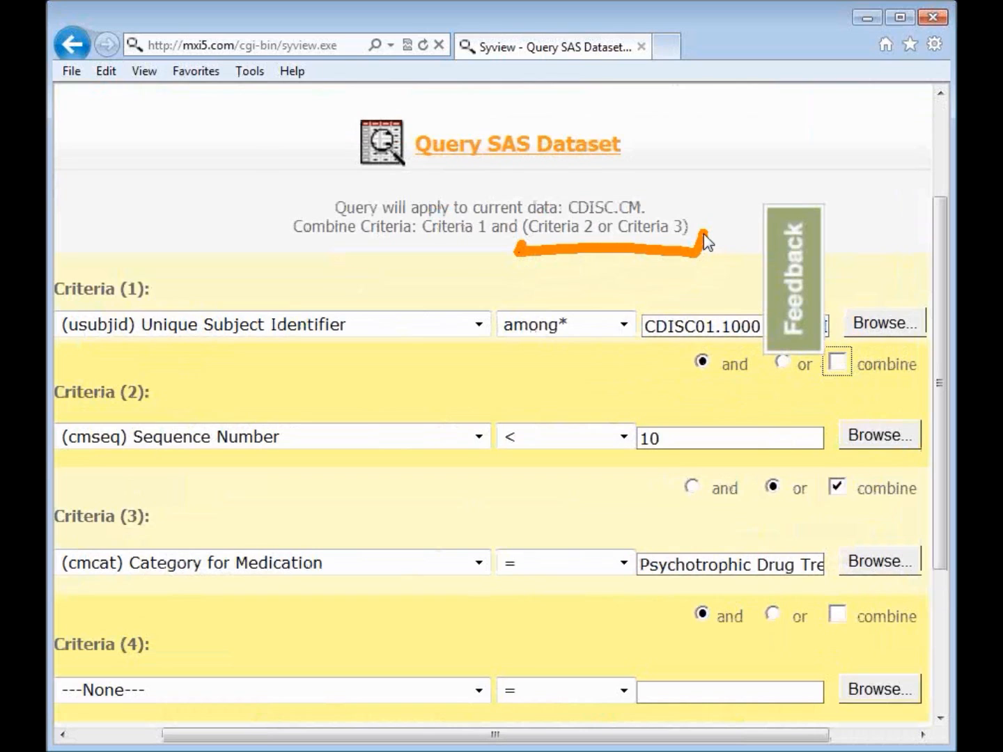